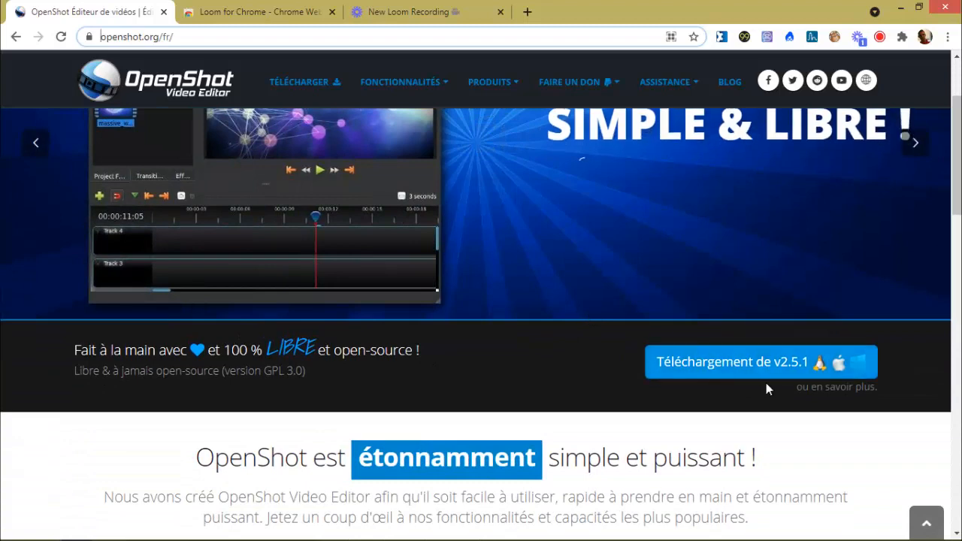
- Download the Windows 64-bit installer of OpenShot v2.5.1 from the site's download page, and switch to OpenShot Video Editor
left_click(767, 366)
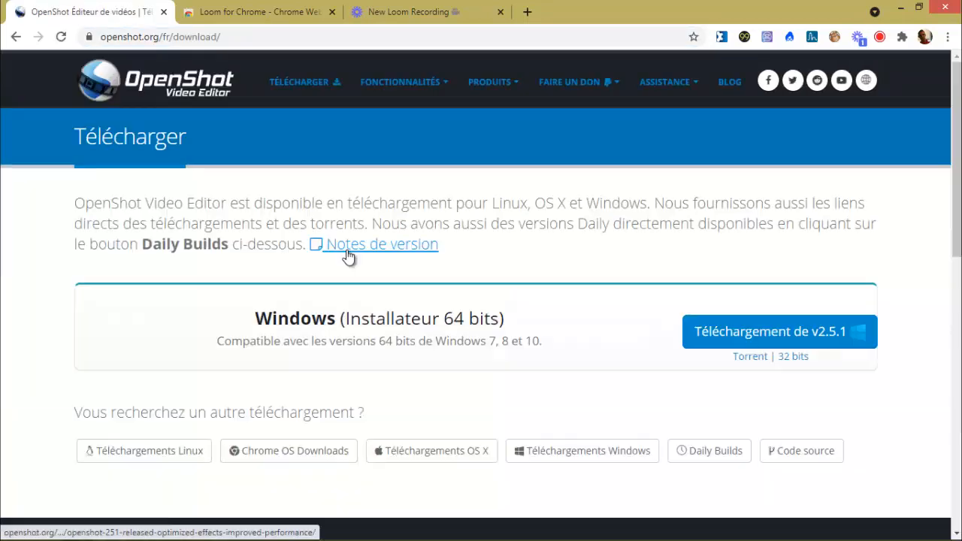
scroll(301, 259, "down", 3)
scroll(150, 316, "up", 2)
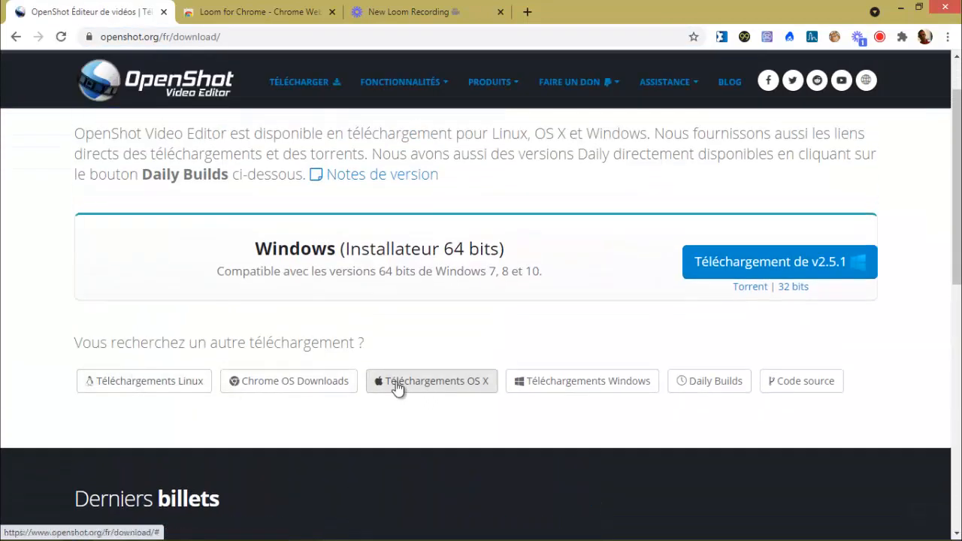
scroll(418, 351, "up", 1)
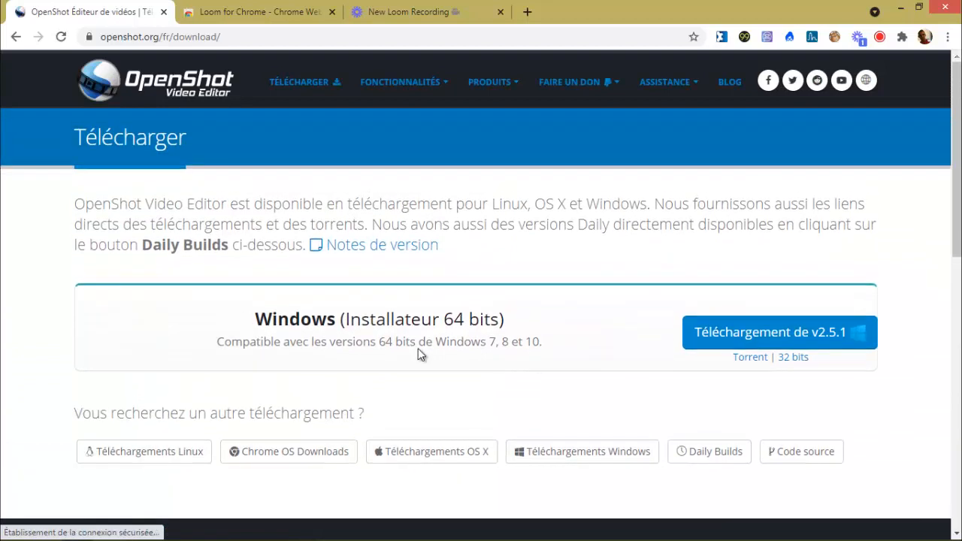
left_click(775, 336)
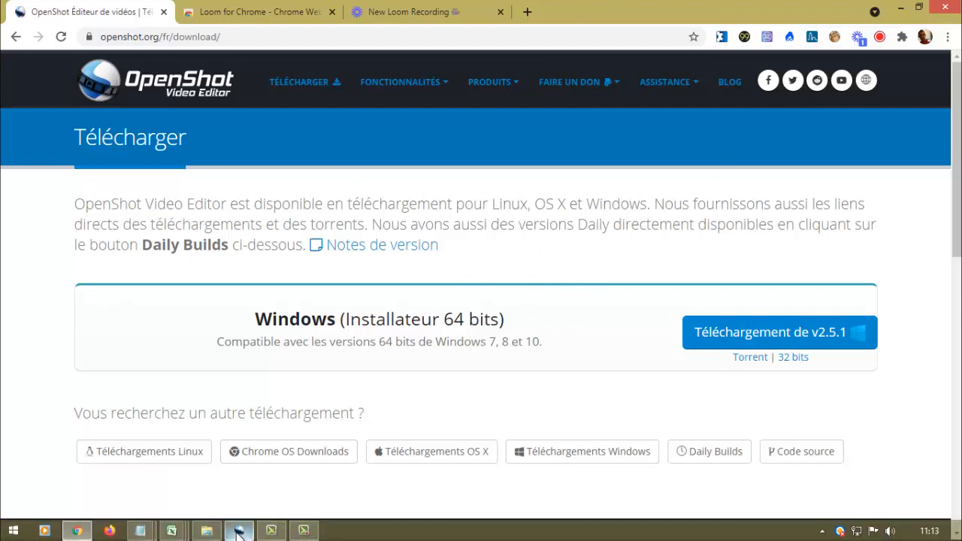
left_click(239, 530)
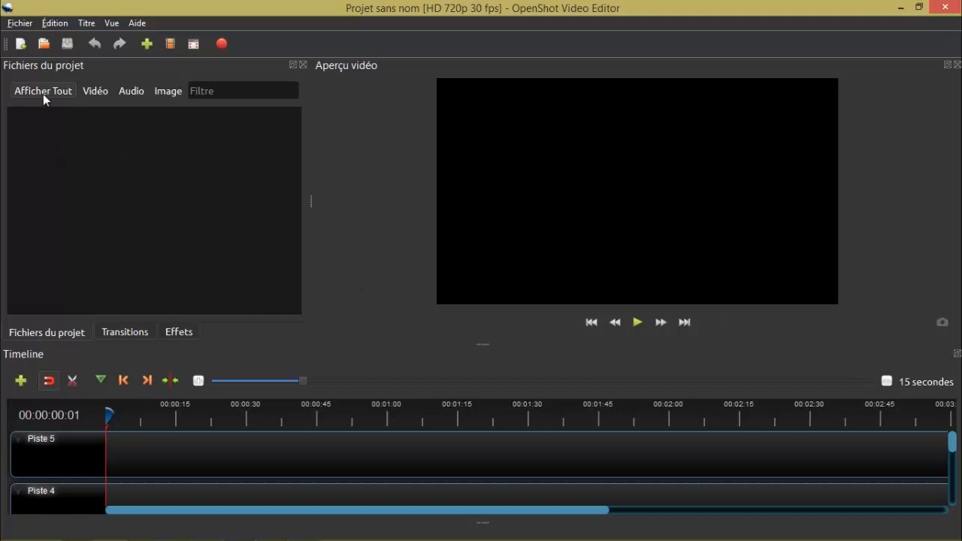
left_click(19, 24)
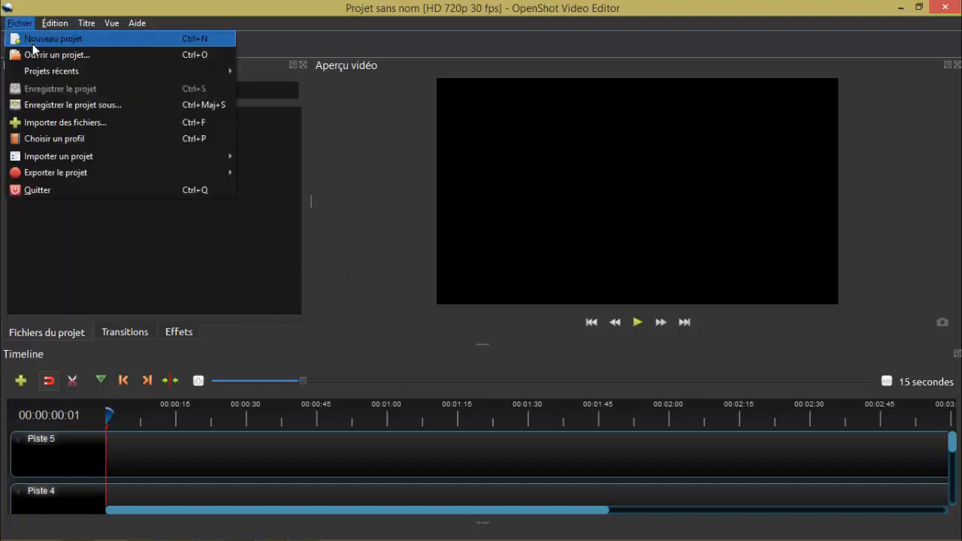
left_click(51, 122)
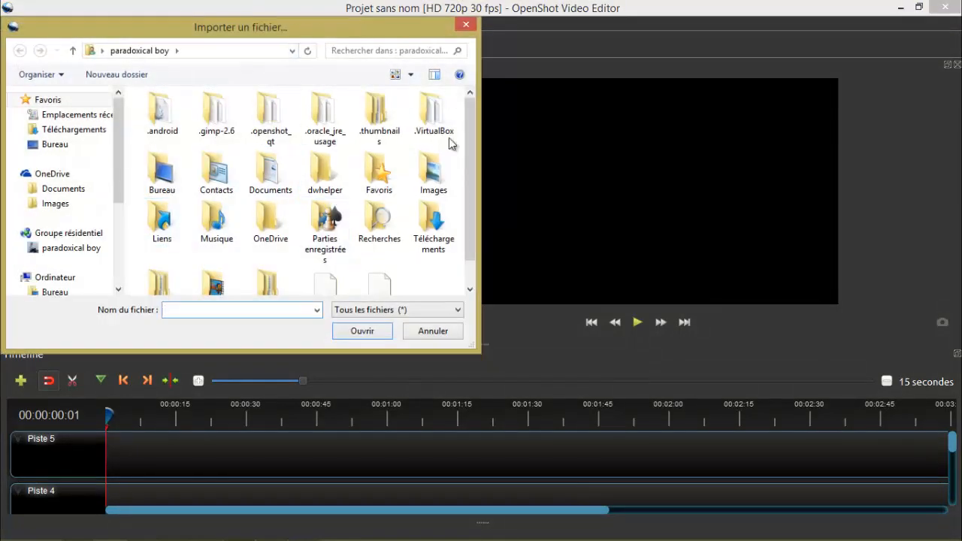
left_click(434, 332)
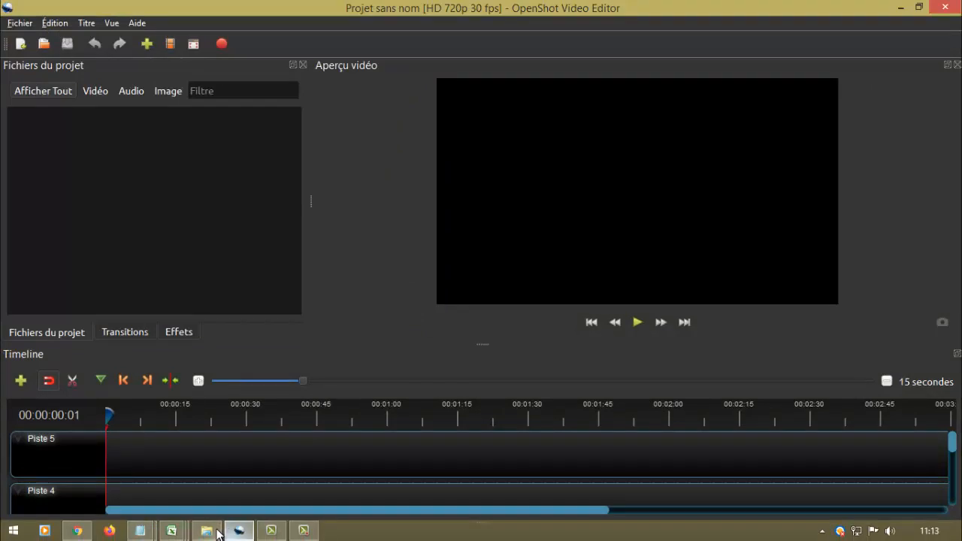
- Import the six MP4 videos, including mon_projet_5.mp4, and Fireflies.mp3 from the Mes_Fichiers folder into the project files
left_click(206, 531)
left_click_drag(364, 23, 650, 28)
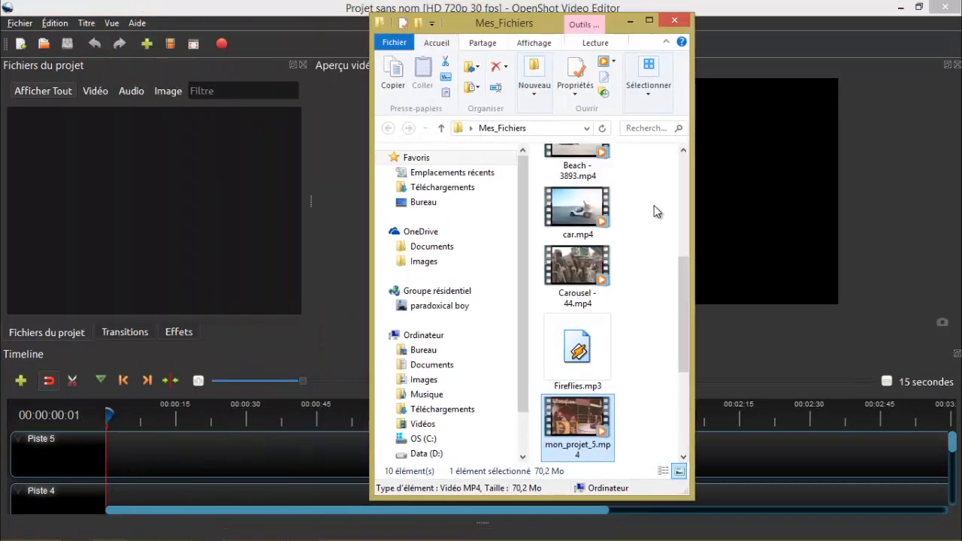
scroll(640, 254, "up", 5)
left_click_drag(637, 249, 561, 409)
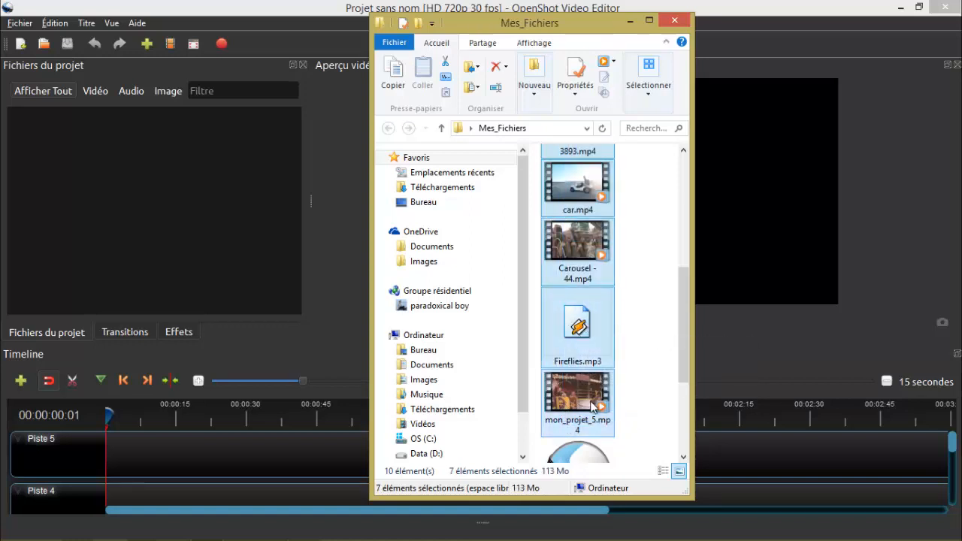
left_click_drag(591, 405, 108, 193)
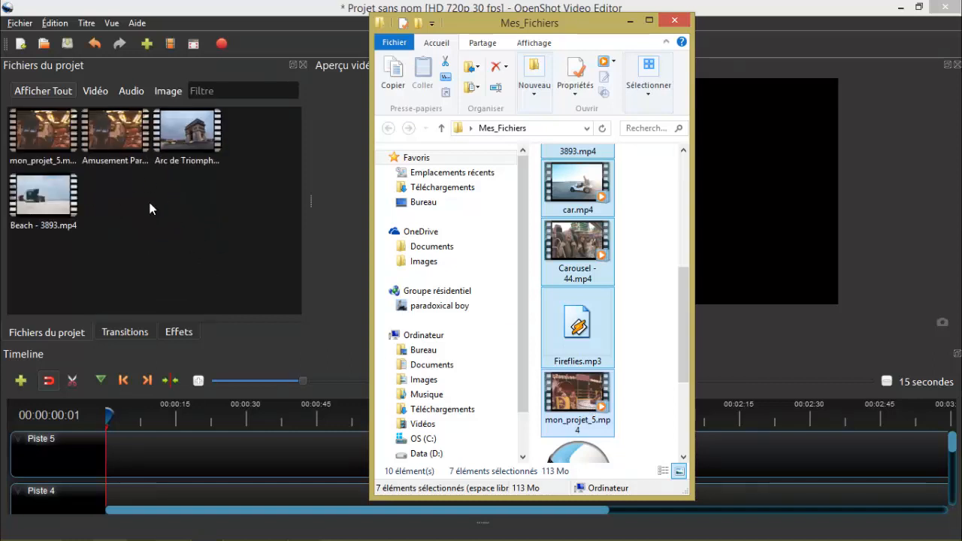
left_click(631, 21)
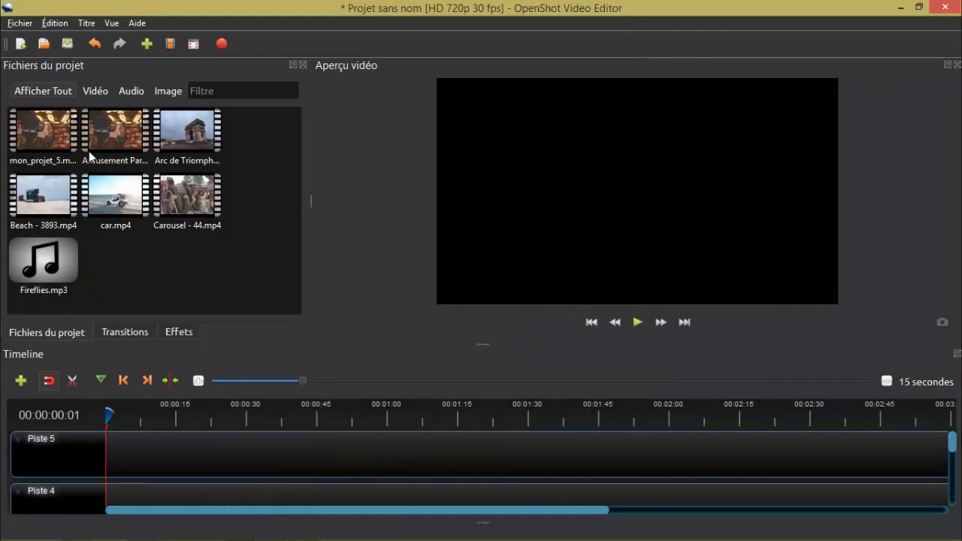
left_click(25, 141)
left_click(112, 139)
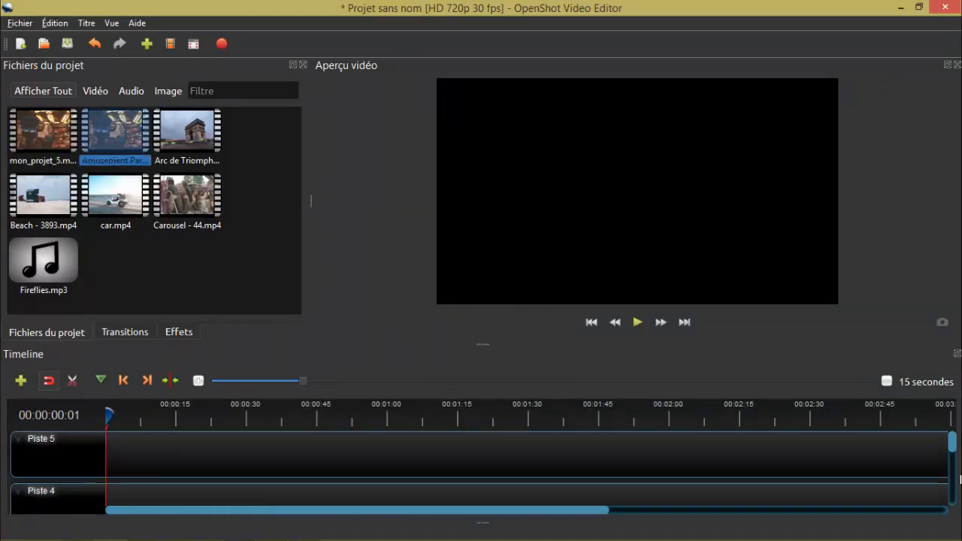
- Delete the Piste 2 track from the timeline
left_click_drag(952, 448, 951, 488)
right_click(19, 440)
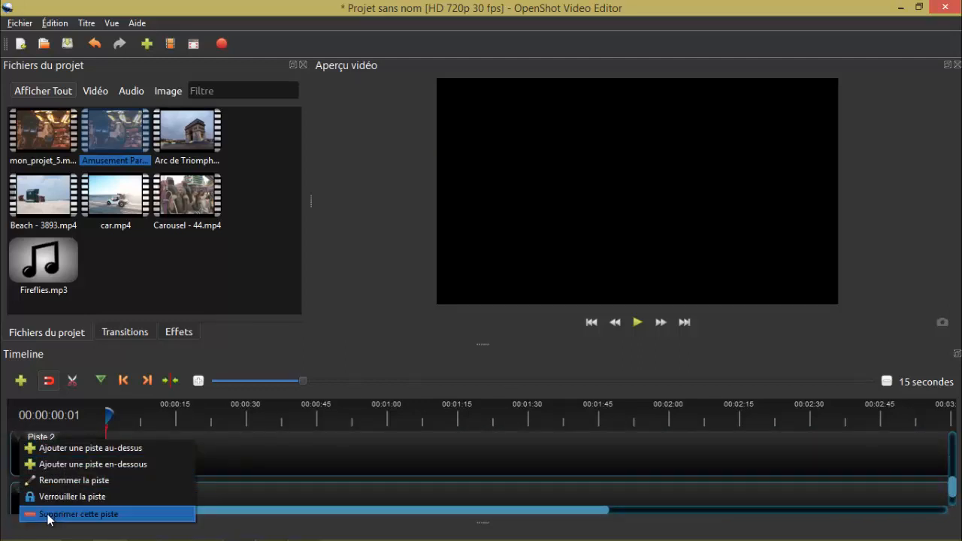
left_click(78, 514)
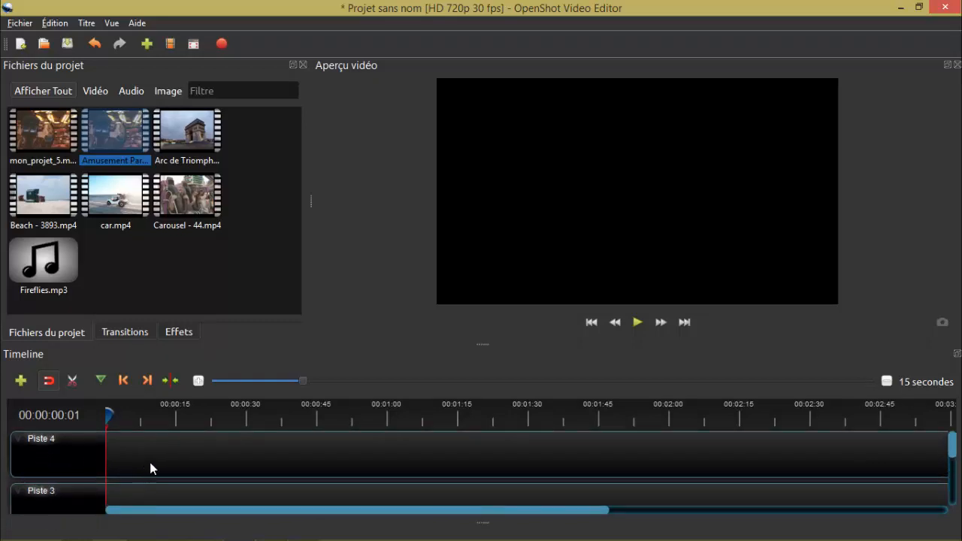
- Place Fireflies.mp3 on track Piste 3, starting at the beginning of the timeline
left_click_drag(34, 270, 152, 494)
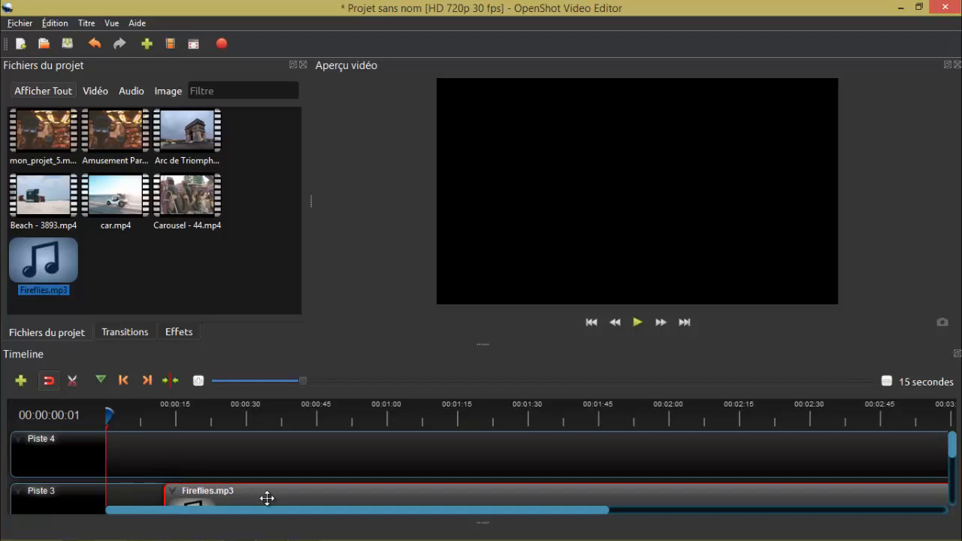
mouse_move(950, 447)
left_mouse_down()
mouse_move(950, 466)
mouse_move(949, 439)
left_mouse_up()
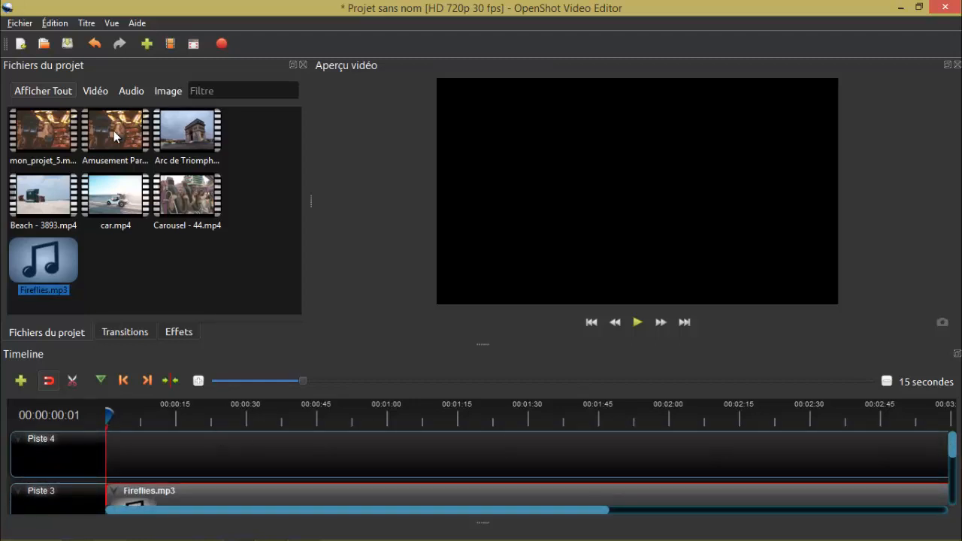
- Place the Amusement Park, Arc de Triomphe, Beach - 3893, car and Carousel - 44 clips end to end on Piste 4 from the timeline's start
left_click_drag(113, 131, 179, 459)
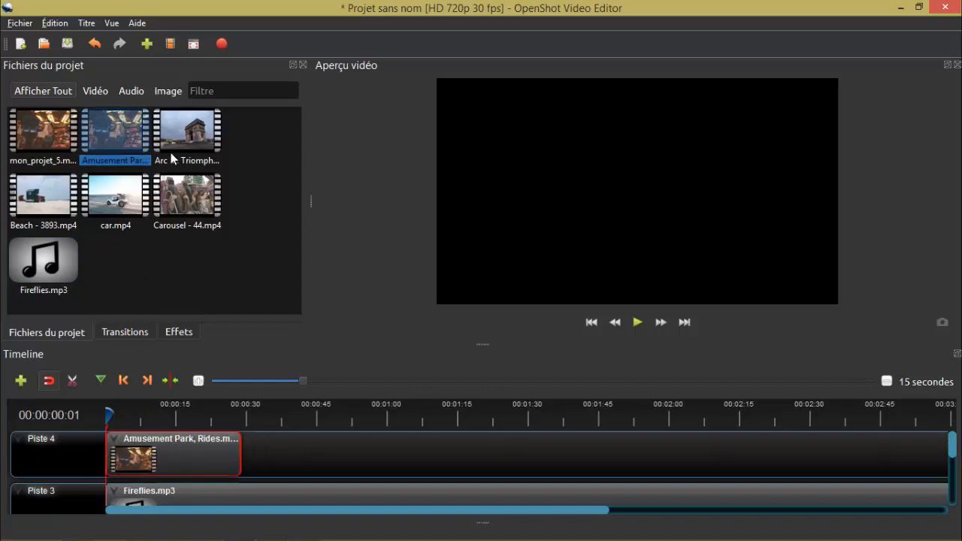
left_click_drag(171, 154, 280, 456)
left_click_drag(42, 200, 332, 454)
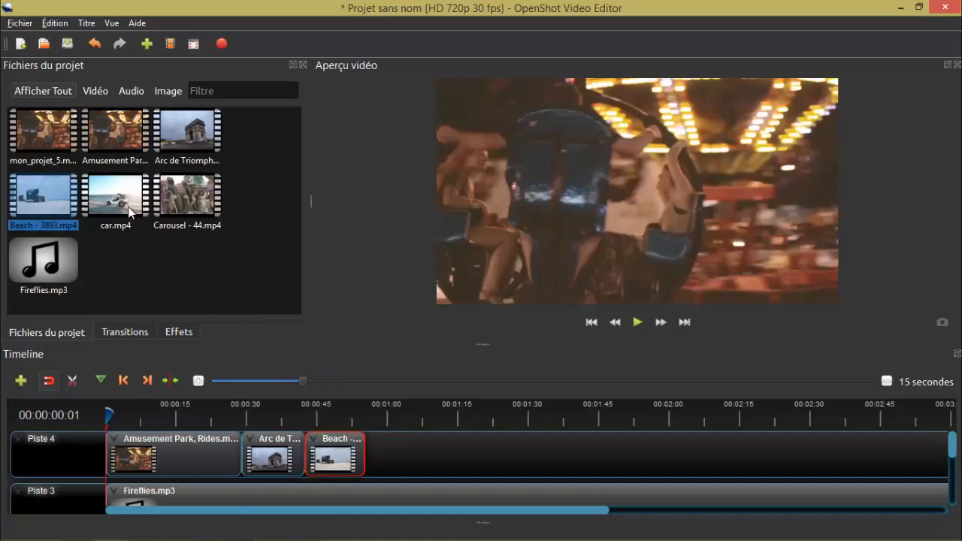
left_click_drag(117, 199, 387, 458)
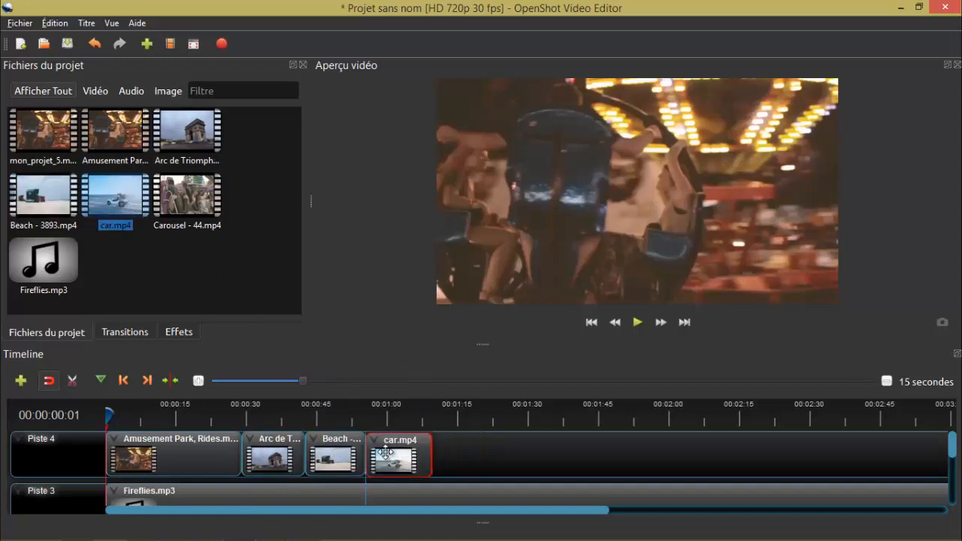
left_click_drag(186, 197, 469, 455)
left_click_drag(531, 458, 507, 457)
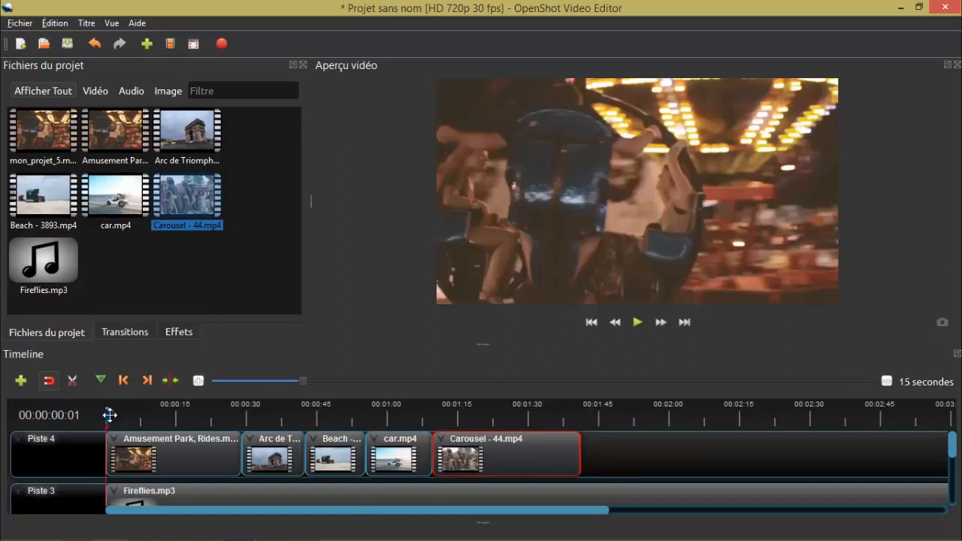
- Preview short passages of the timeline within the Amusement Park clip and within the Arc de Triomphe clip
left_click_drag(109, 415, 201, 415)
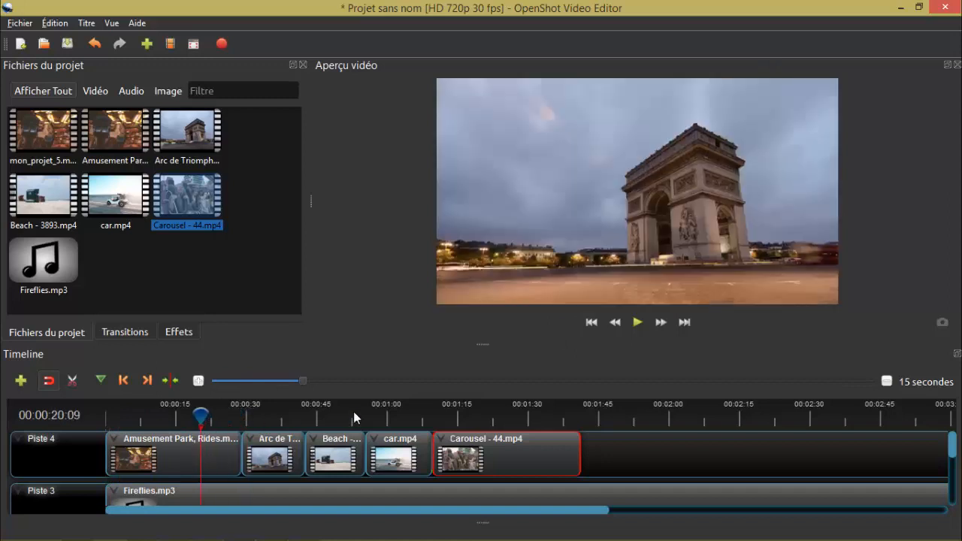
left_click(637, 323)
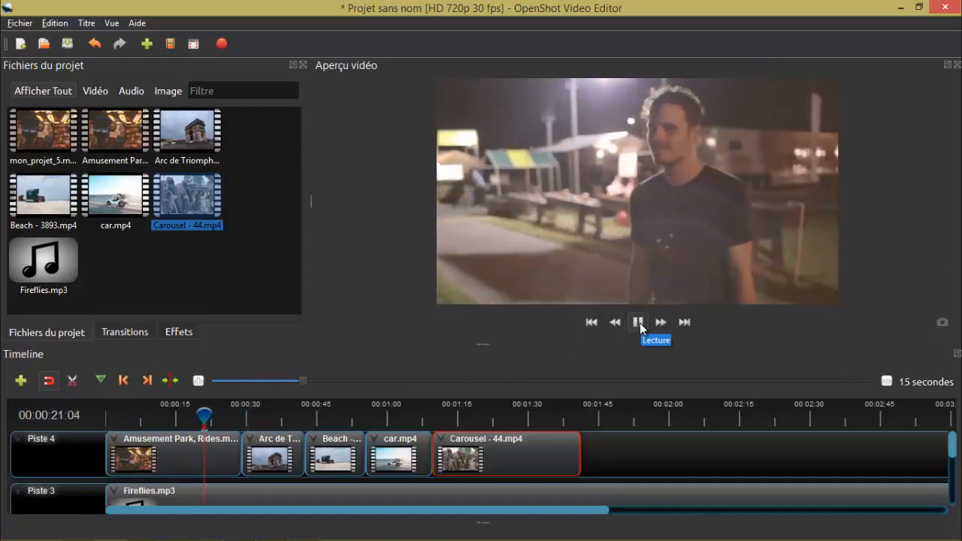
left_click(638, 322)
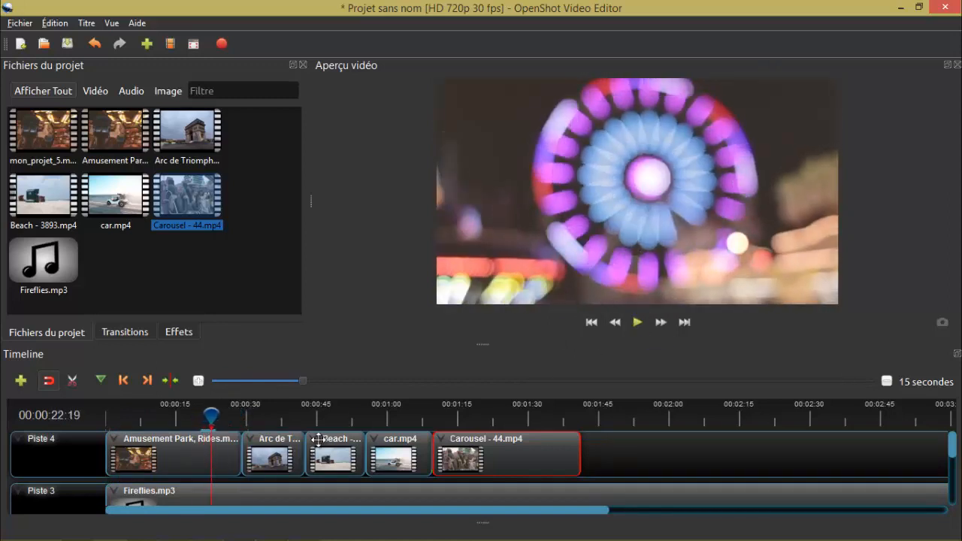
left_click(275, 418)
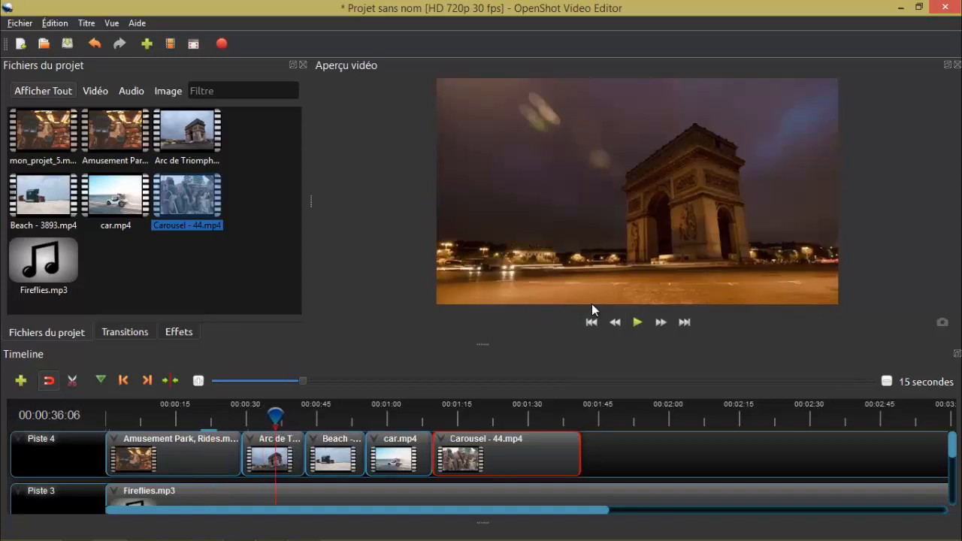
left_click(637, 324)
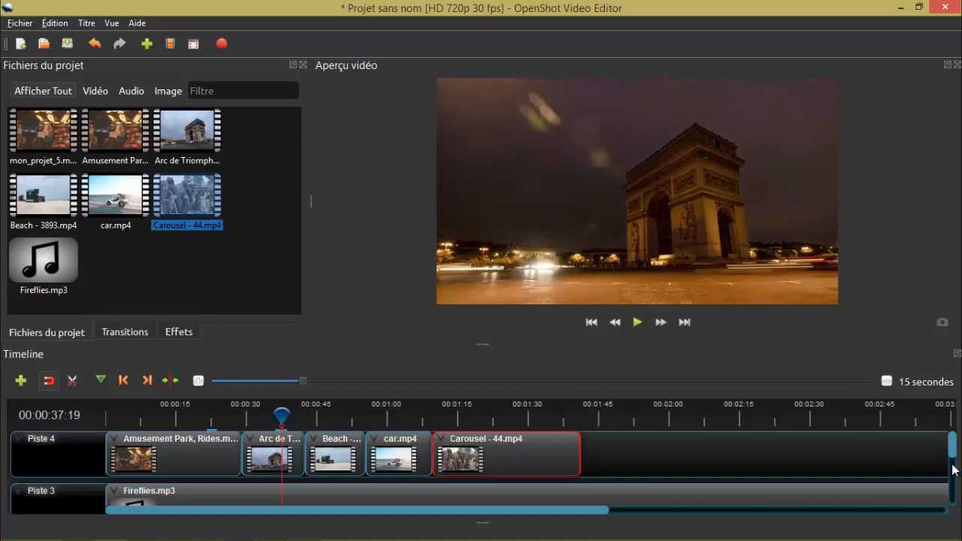
- Set the timeline scale to 45 seconds and display the audio waveform of the Fireflies.mp3 clip on Piste 3
scroll(955, 451, "down", 1)
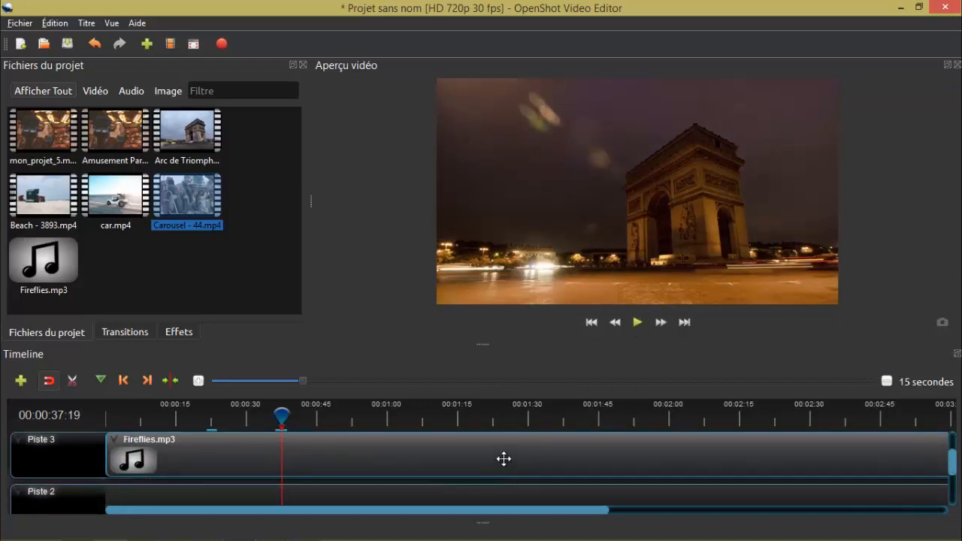
left_click_drag(305, 380, 375, 381)
scroll(480, 481, "up", 1)
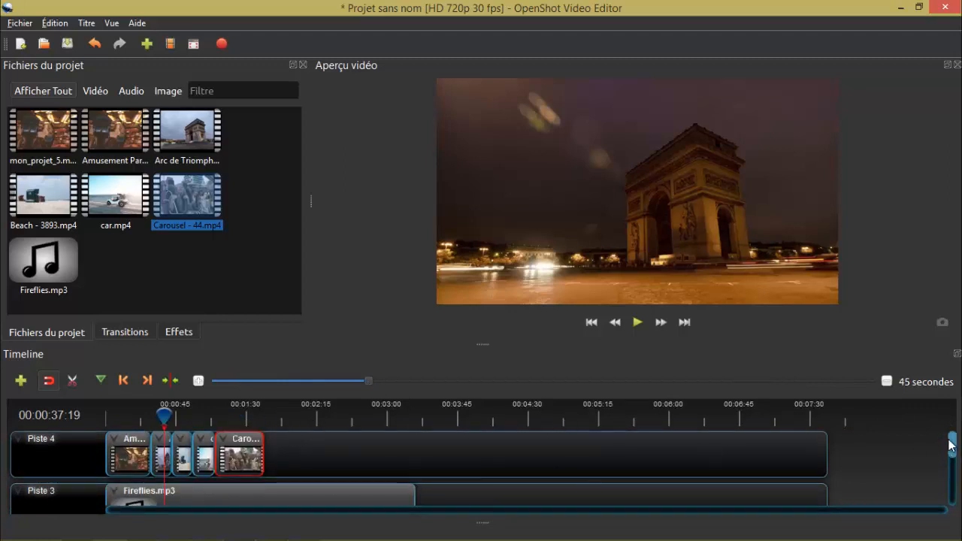
scroll(951, 448, "down", 1)
right_click(360, 482)
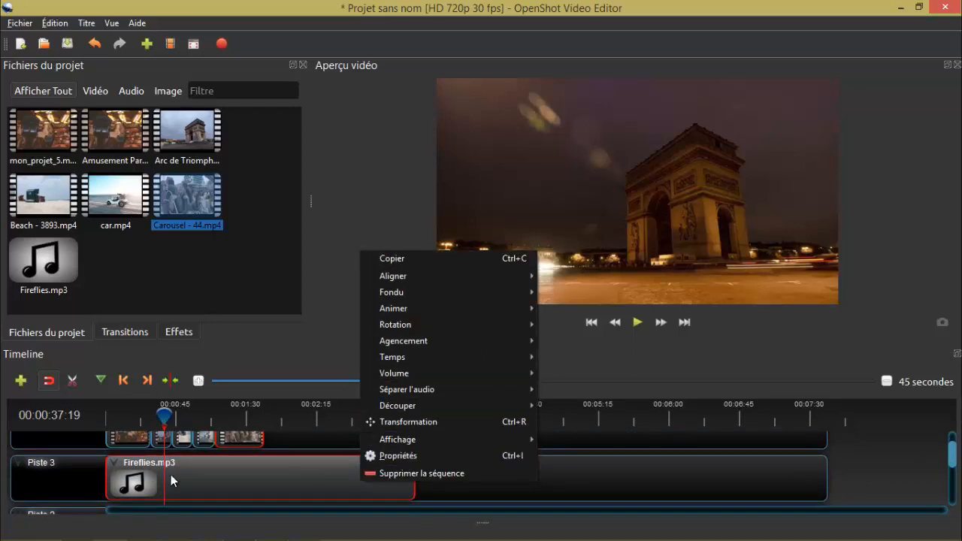
mouse_move(443, 354)
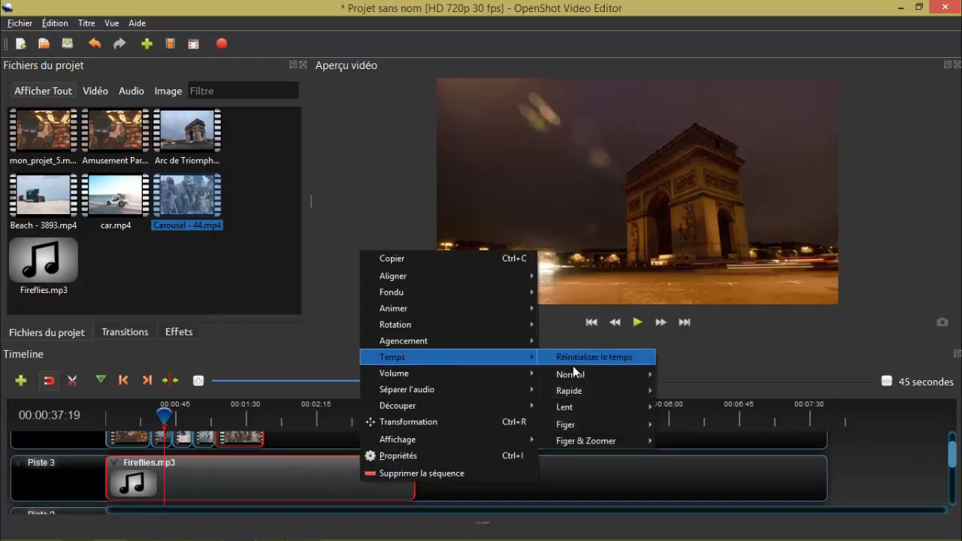
mouse_move(590, 372)
mouse_move(702, 378)
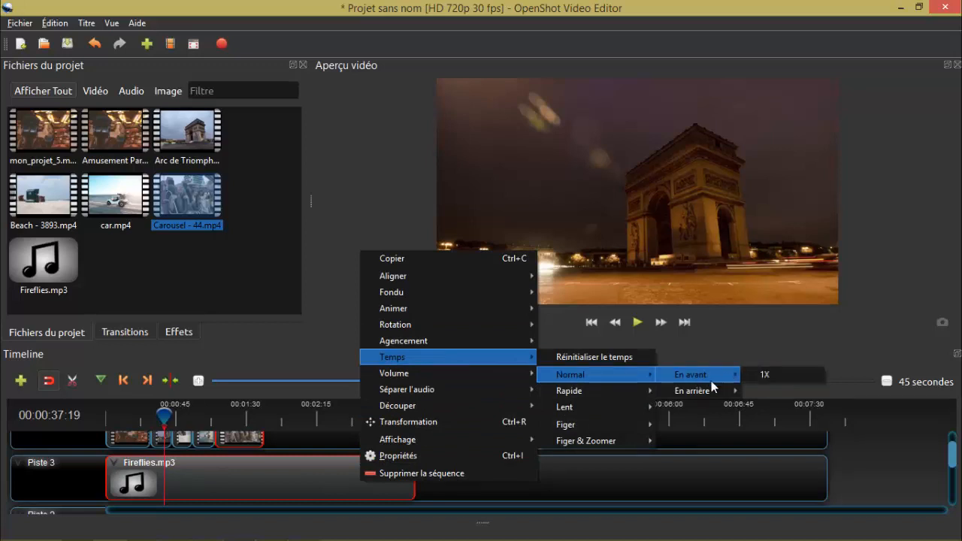
mouse_move(595, 390)
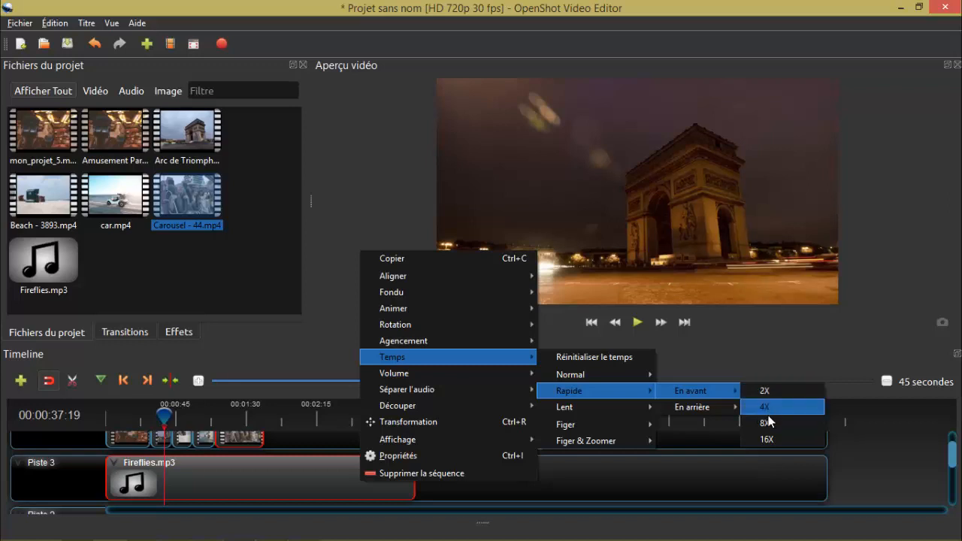
mouse_move(608, 412)
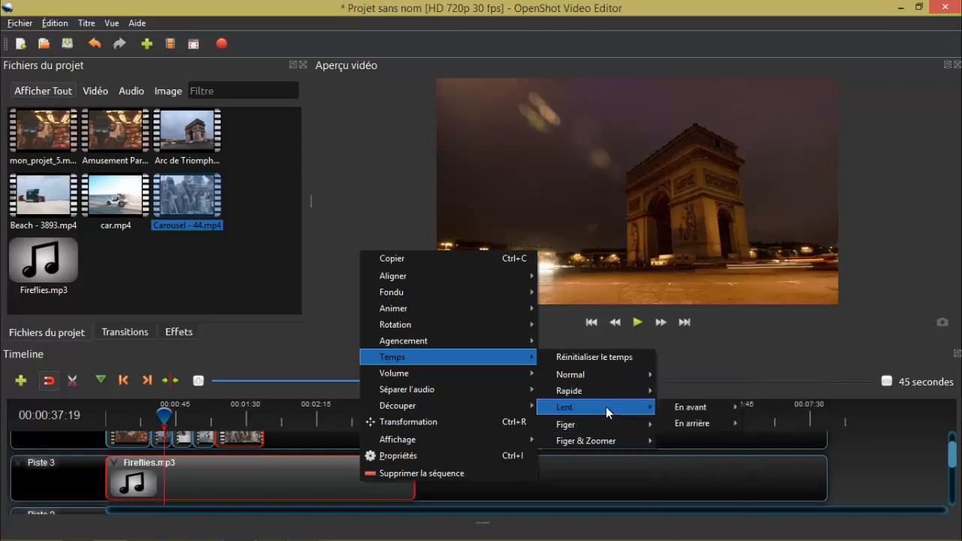
mouse_move(423, 375)
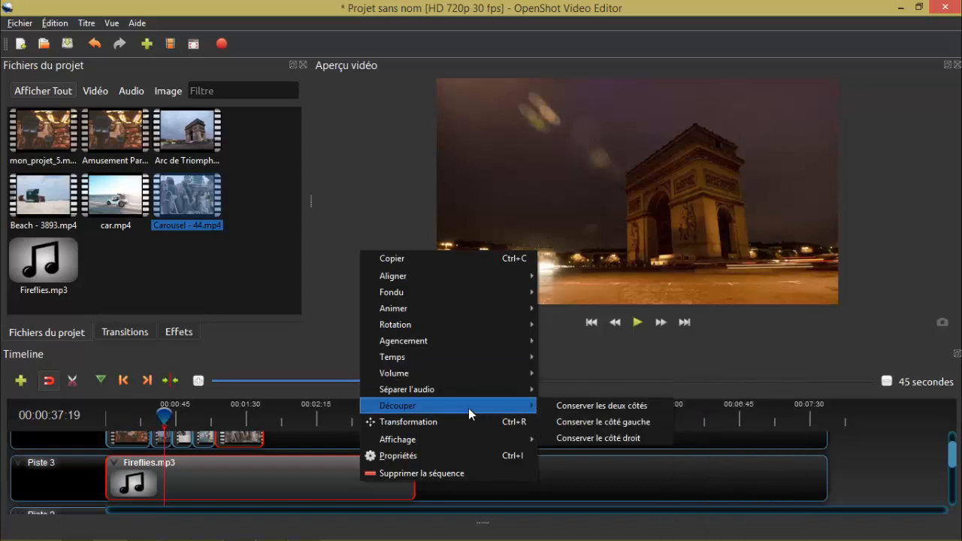
mouse_move(452, 389)
mouse_move(413, 441)
left_click(592, 439)
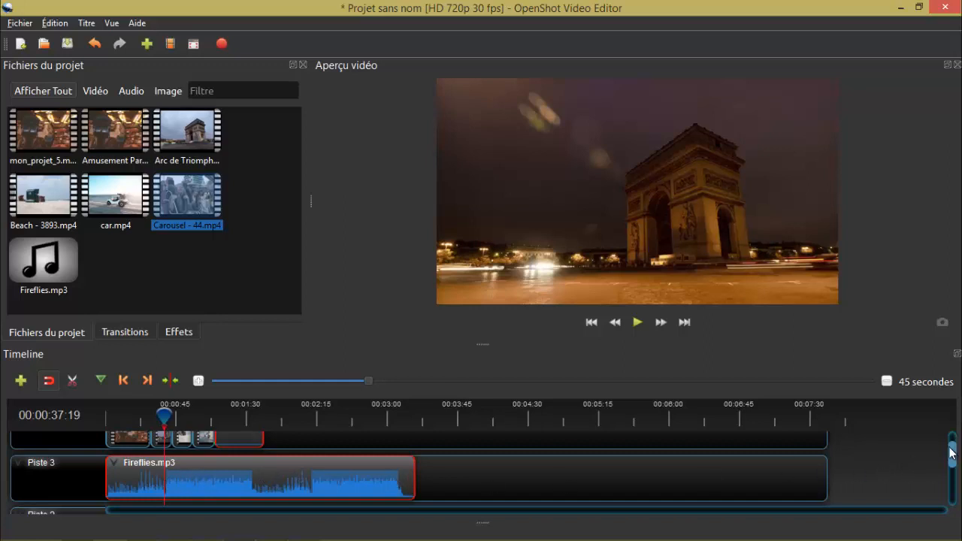
- Place the outward circle transition (Cercle vers l'ext...) over the end of the Amusement Park clip on Piste 4 and browse the other transitions
scroll(267, 450, "up", 1)
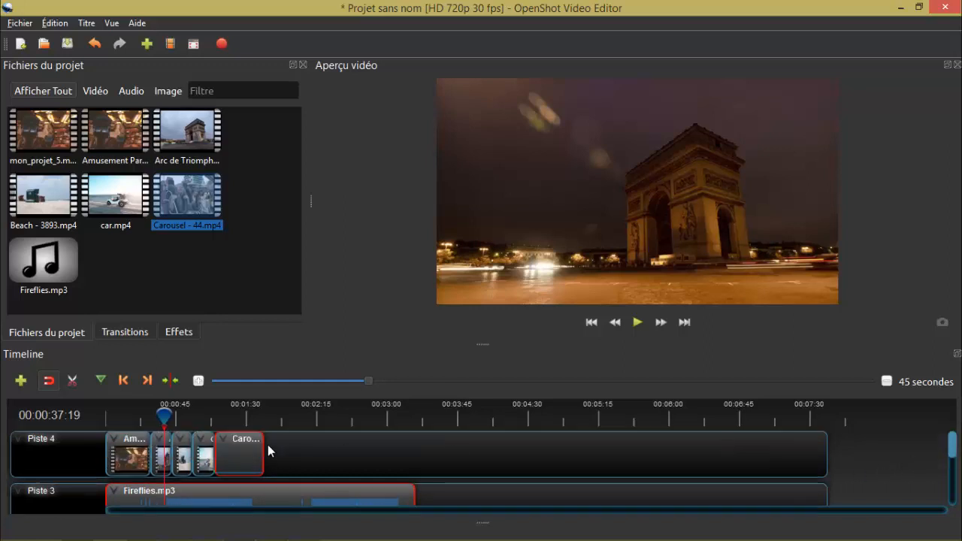
left_click(123, 330)
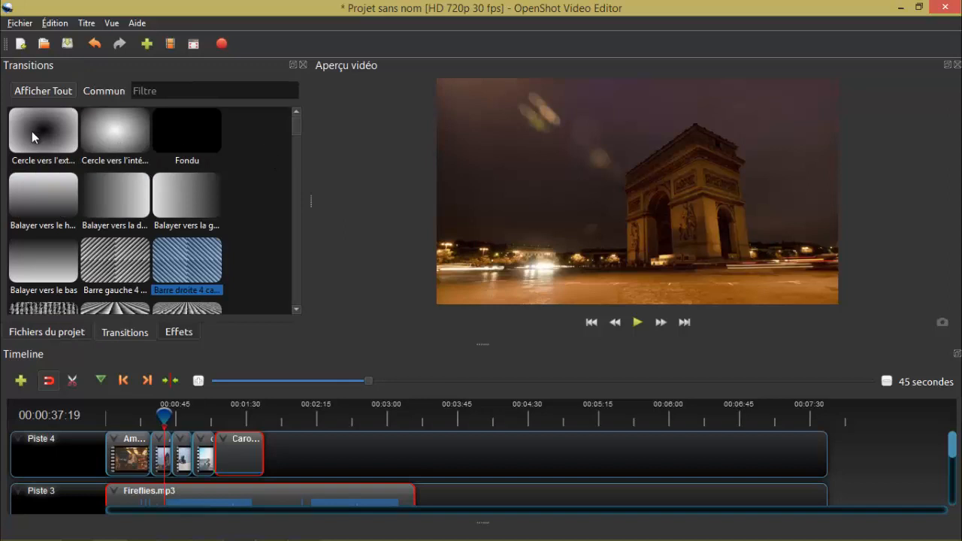
left_click_drag(31, 131, 141, 452)
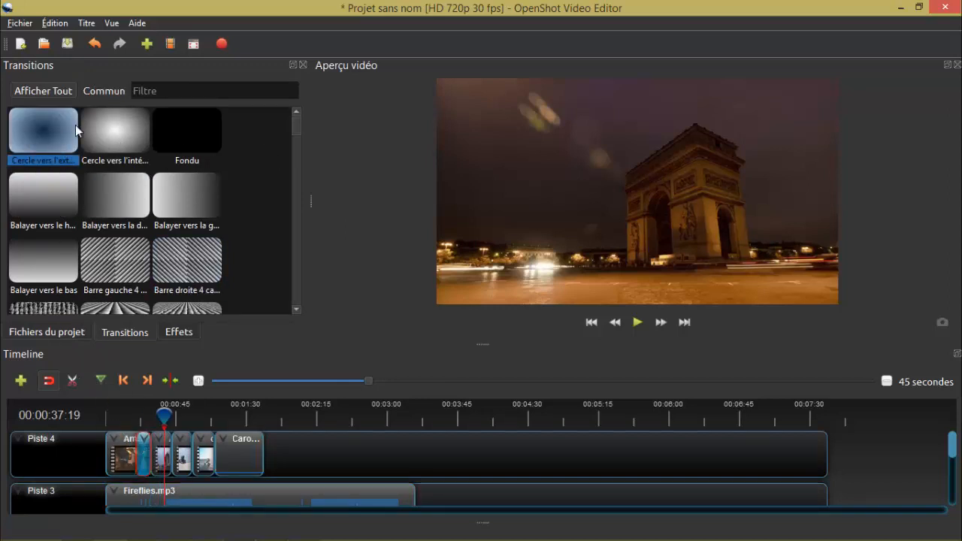
left_click_drag(296, 136, 243, 384)
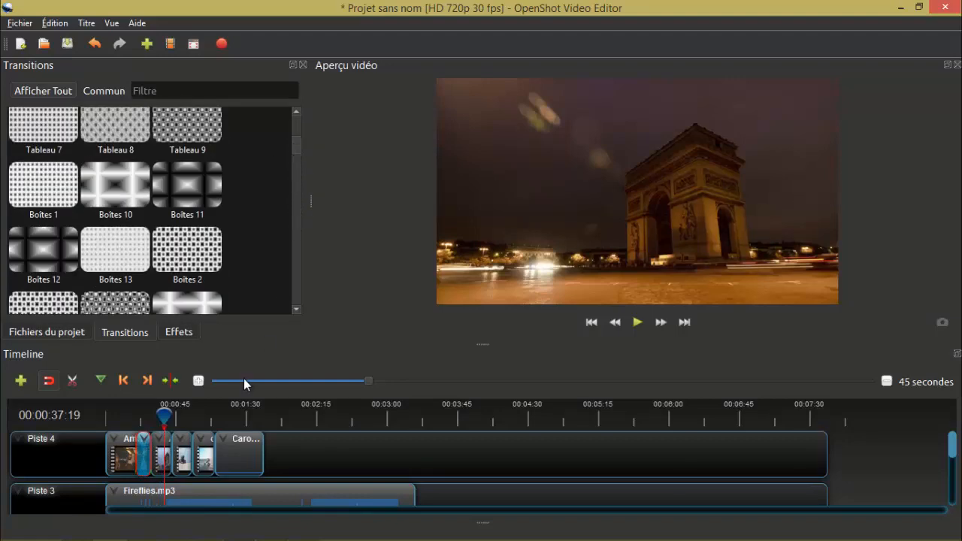
- Delete the transition from the end of the Amusement Park clip and set the timeline scale to 20 seconds
right_click(144, 445)
left_click(179, 498)
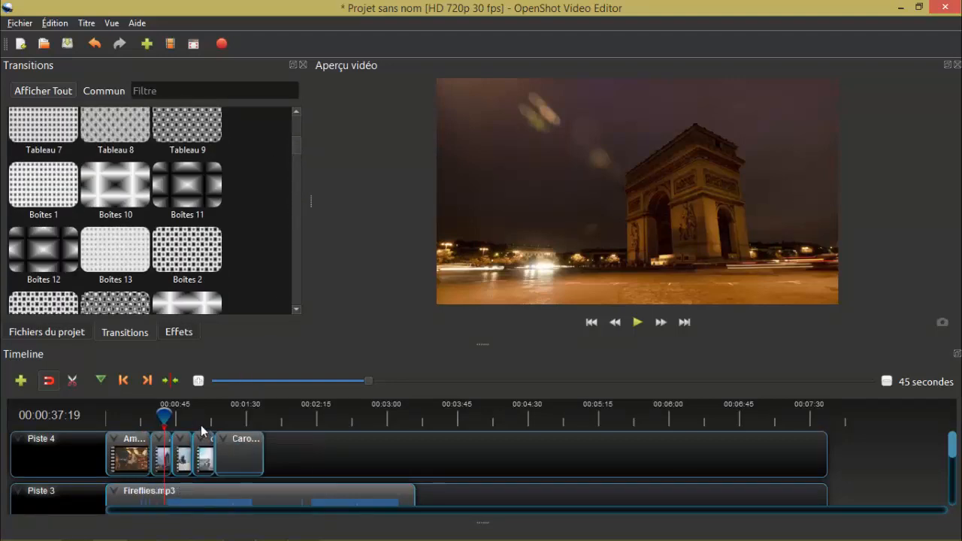
left_click_drag(364, 383, 332, 381)
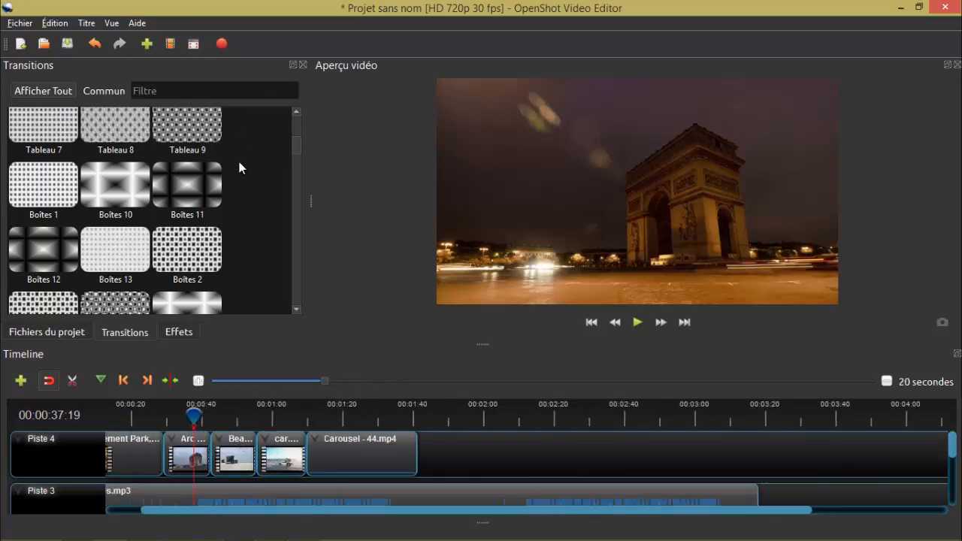
- Apply the Négatif effect to the Carousel - 44.mp4 clip on Piste 4
left_click(178, 332)
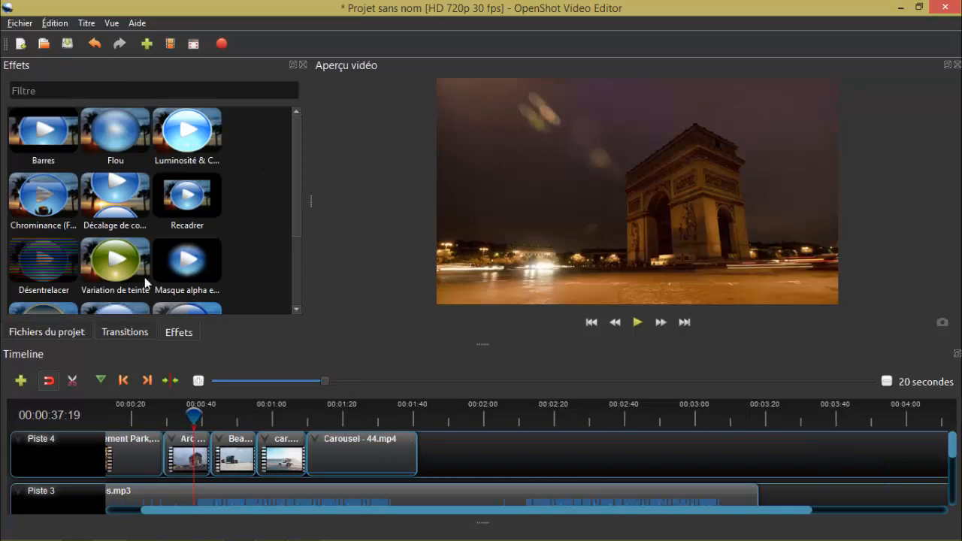
scroll(42, 261, "down", 2)
left_click(53, 232)
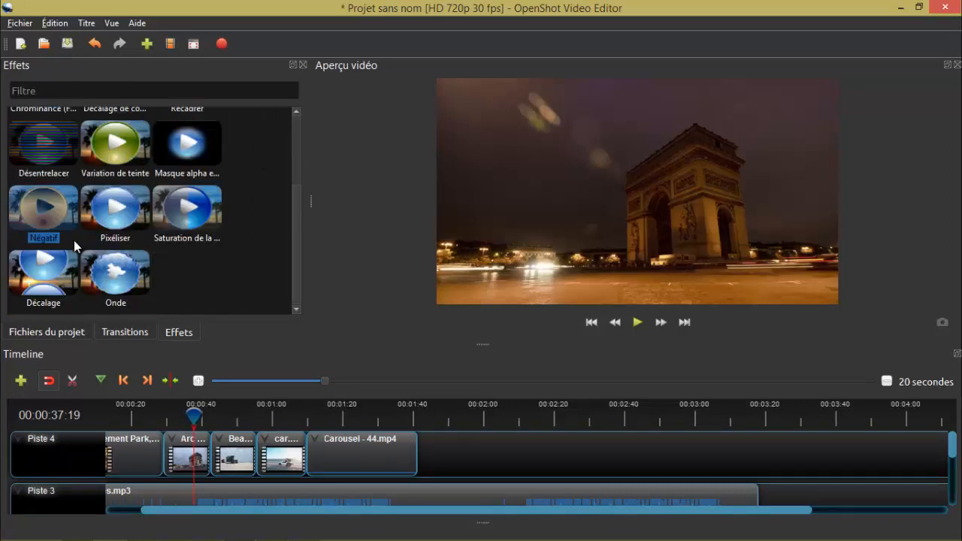
scroll(40, 270, "up", 1)
scroll(46, 240, "down", 1)
left_click_drag(46, 240, 339, 451)
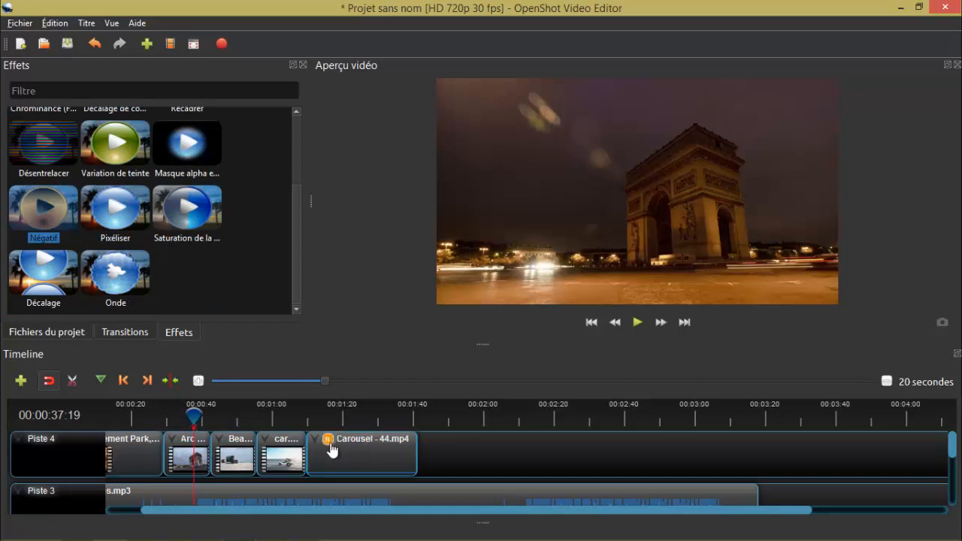
- Preview a short passage of the Carousel - 44.mp4 clip with its effect, starting from 00:01:14:13
left_click(324, 412)
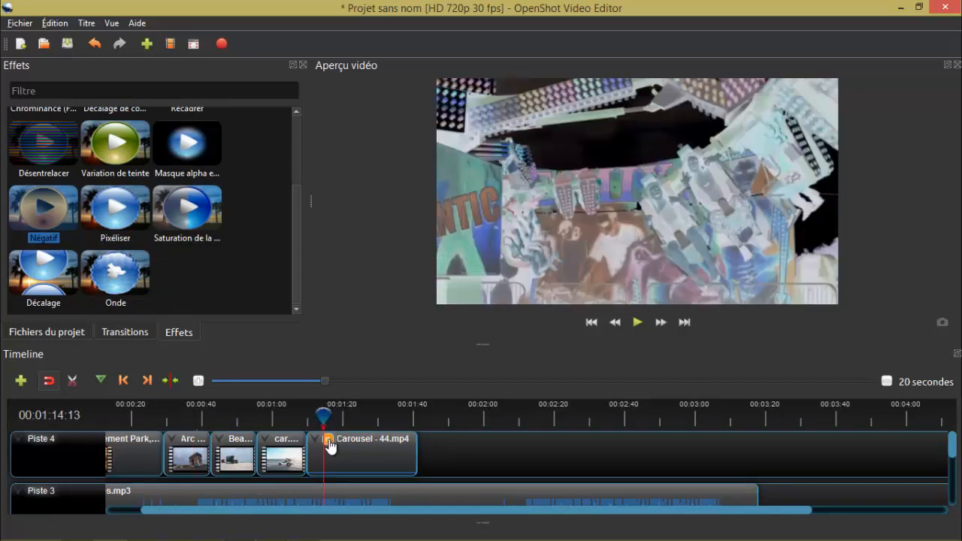
left_click(635, 322)
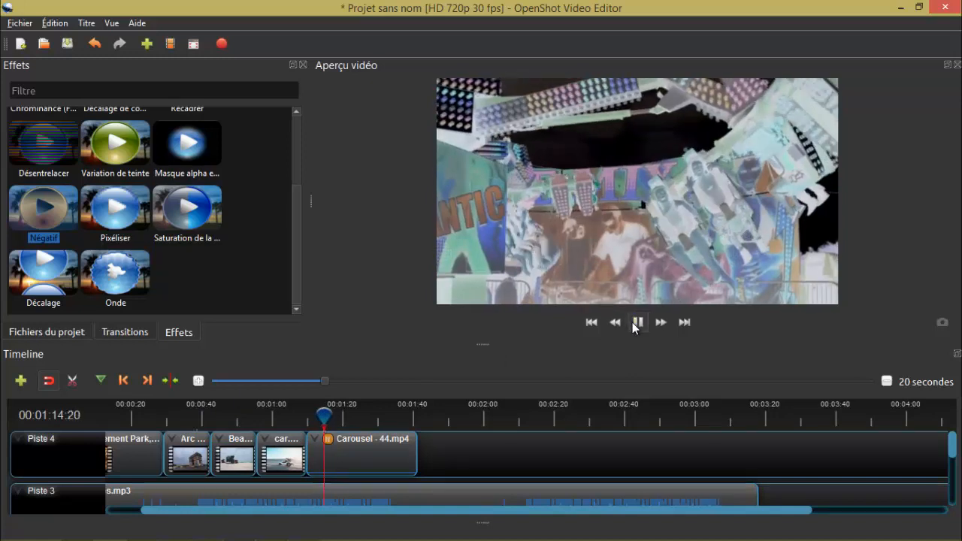
left_click(635, 323)
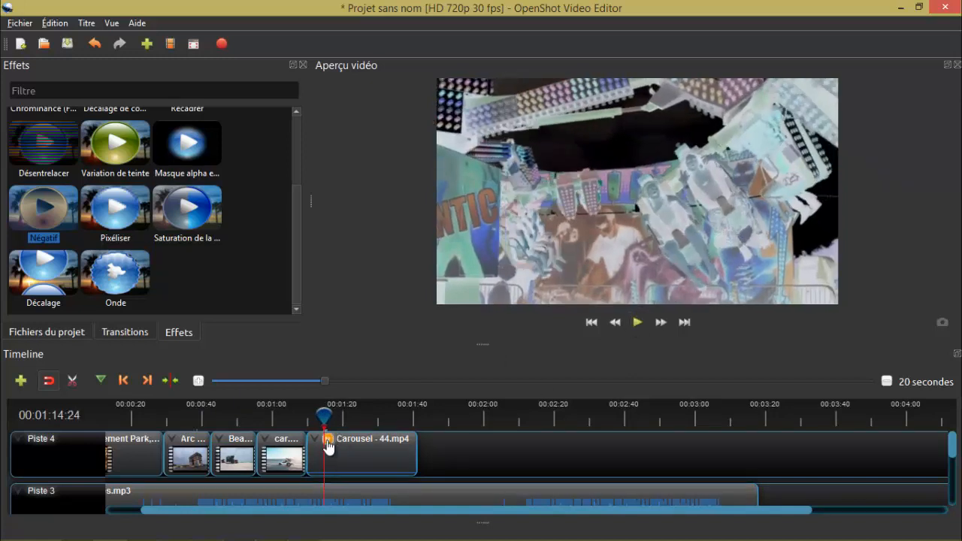
- Remove the Négatif effect from the Carousel - 44.mp4 clip and move the playhead to 00:00:21:13
right_click(327, 441)
left_click(344, 465)
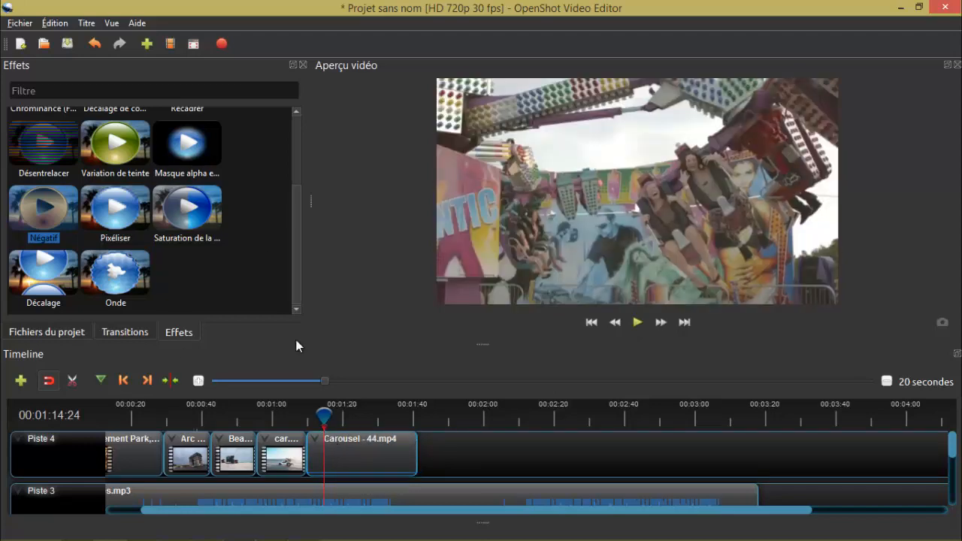
left_click_drag(315, 416, 136, 415)
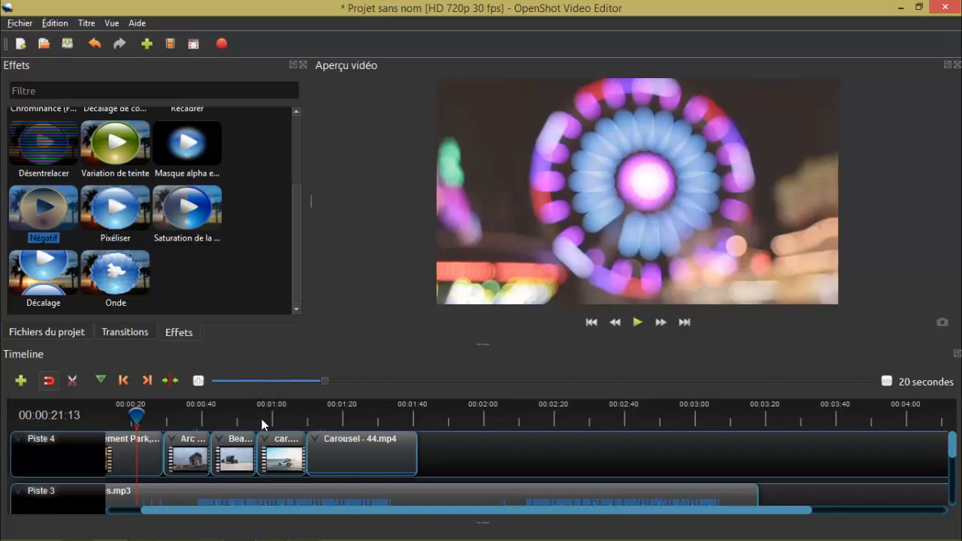
- Open the video export settings and choose the HD 720p 30 fps (1280x720) video profile
scroll(956, 448, "down", 3)
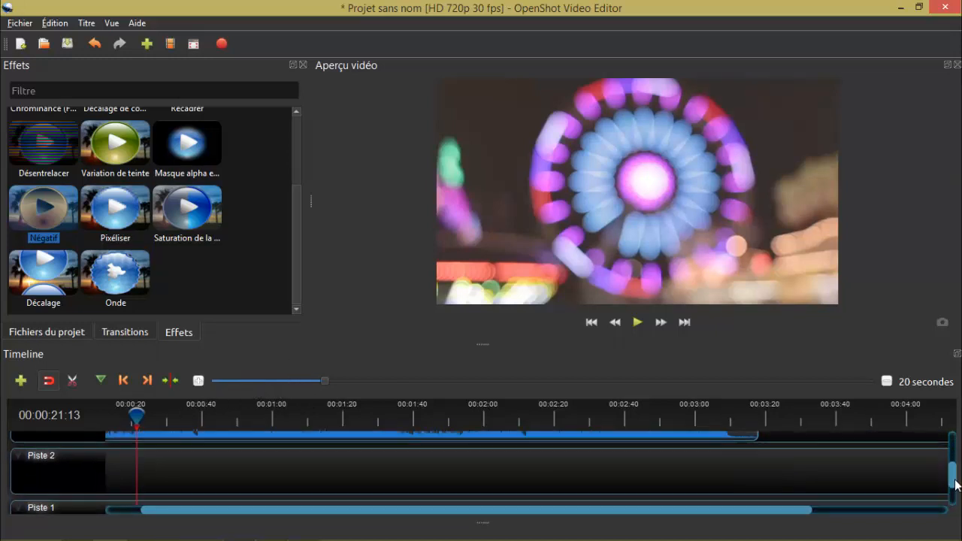
scroll(956, 445, "up", 3)
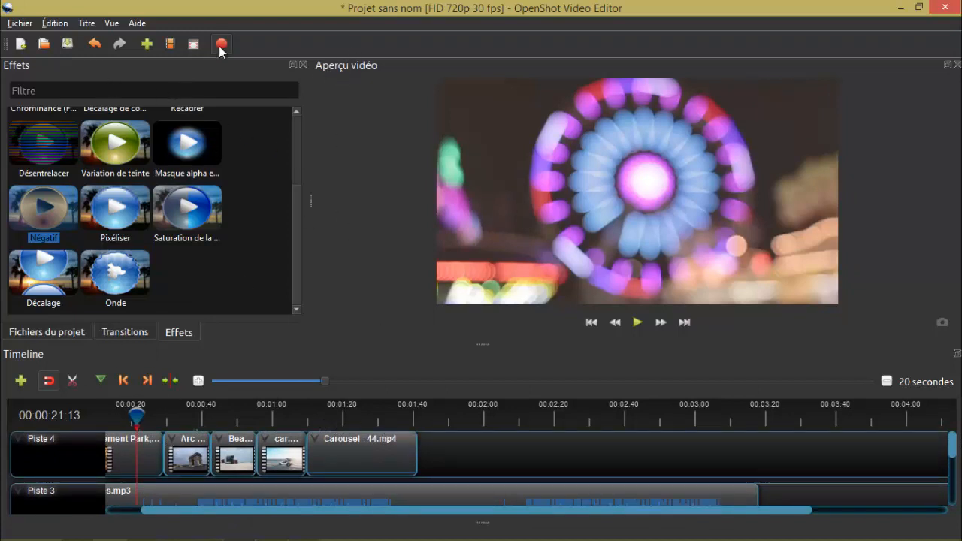
key("ctrl+e")
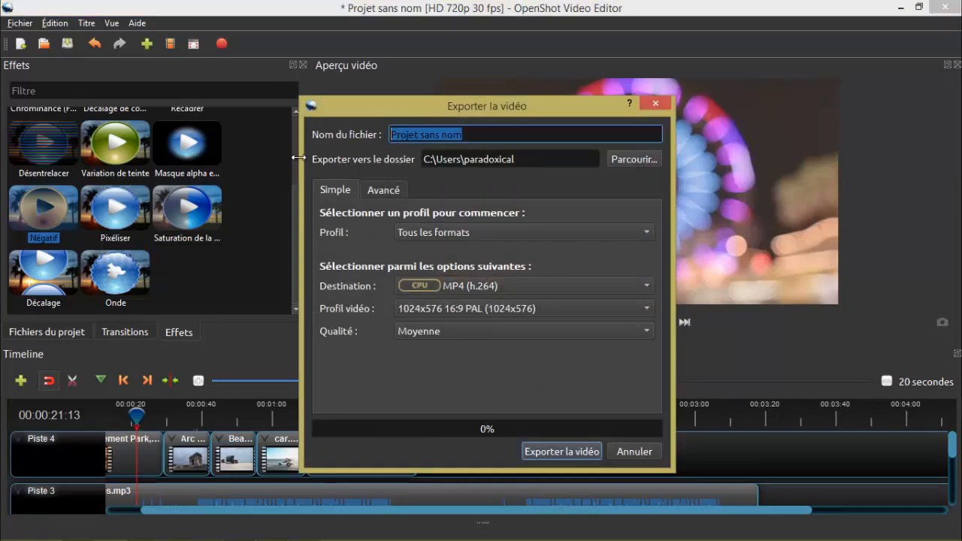
left_click(597, 217)
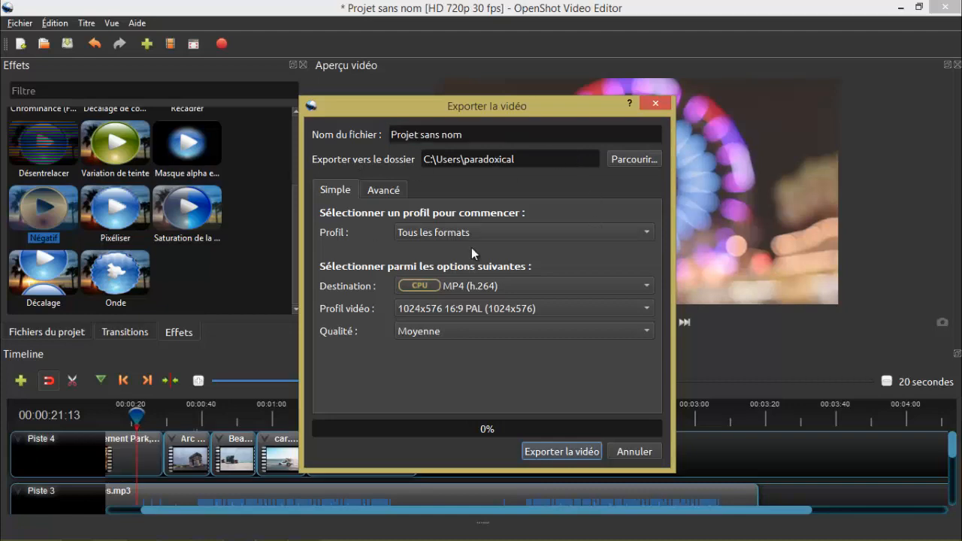
left_click(623, 309)
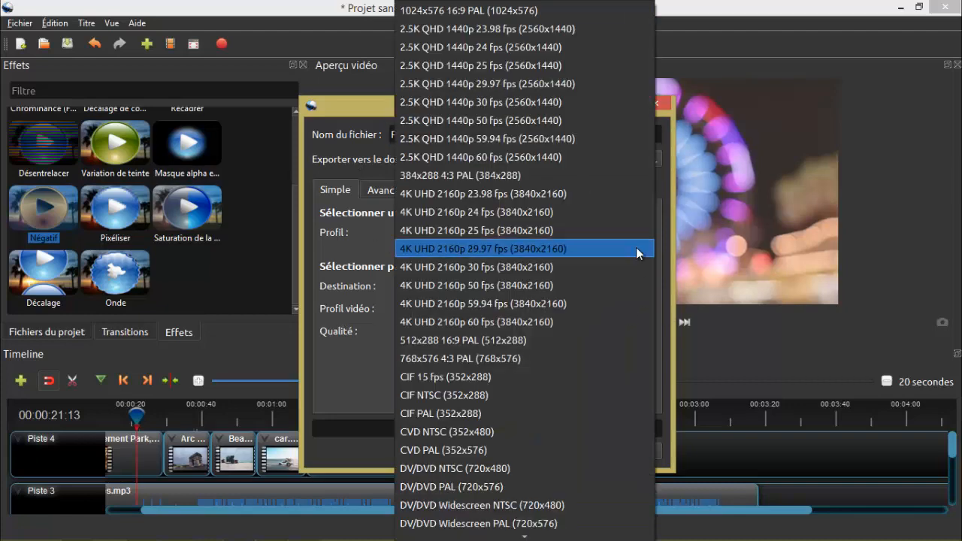
scroll(574, 282, "down", 4)
scroll(516, 263, "up", 4)
scroll(450, 137, "down", 2)
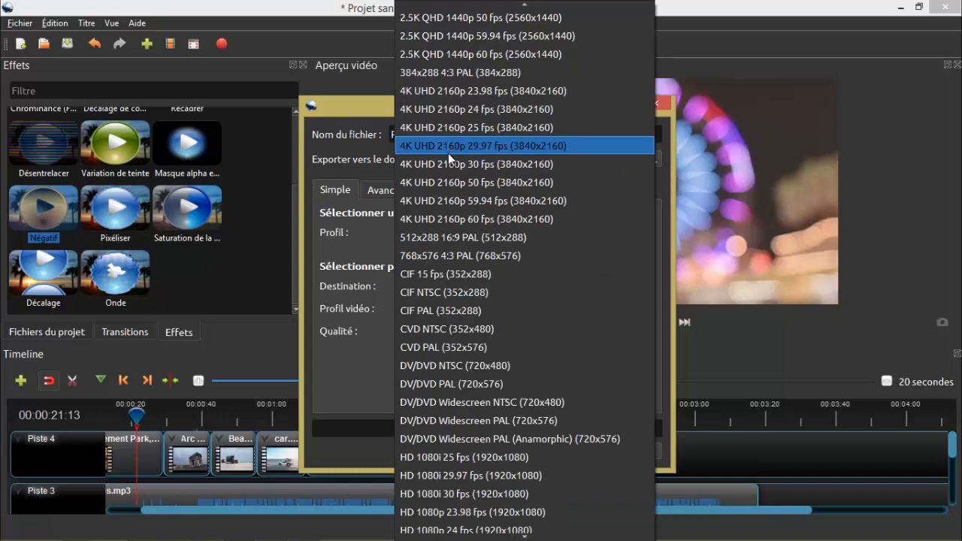
scroll(448, 153, "down", 10)
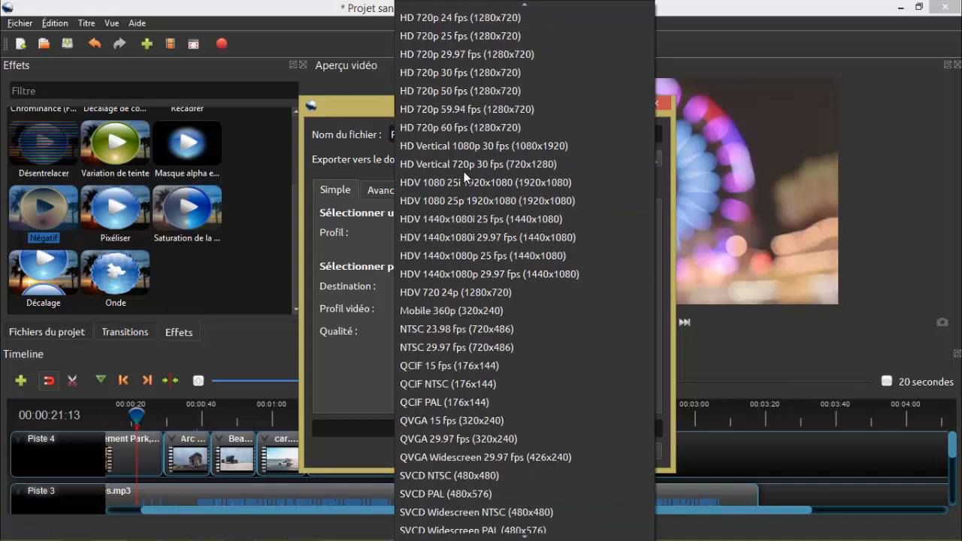
scroll(436, 154, "up", 2)
left_click(447, 183)
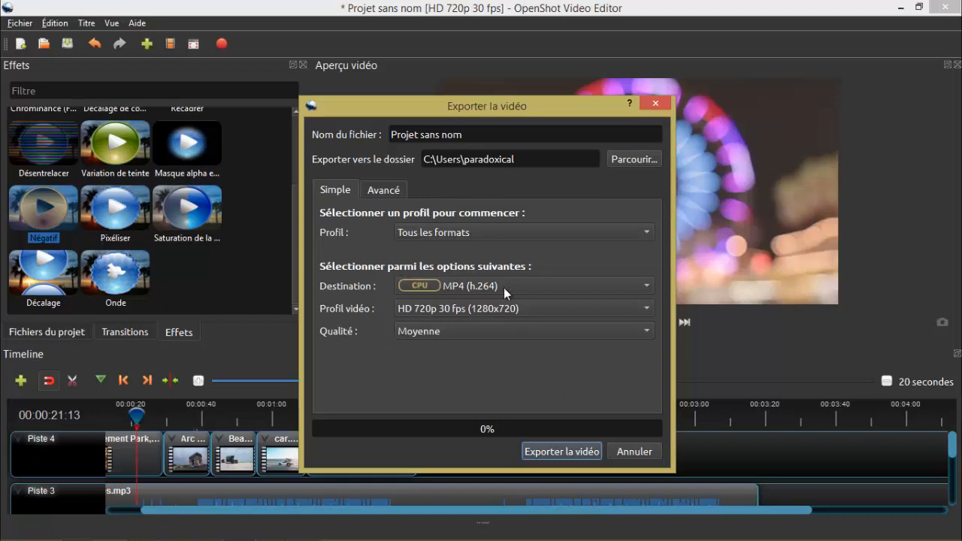
- Check the export quality options, keep Moyenne, and start exporting the video as MP4 (h.264)
left_click(511, 329)
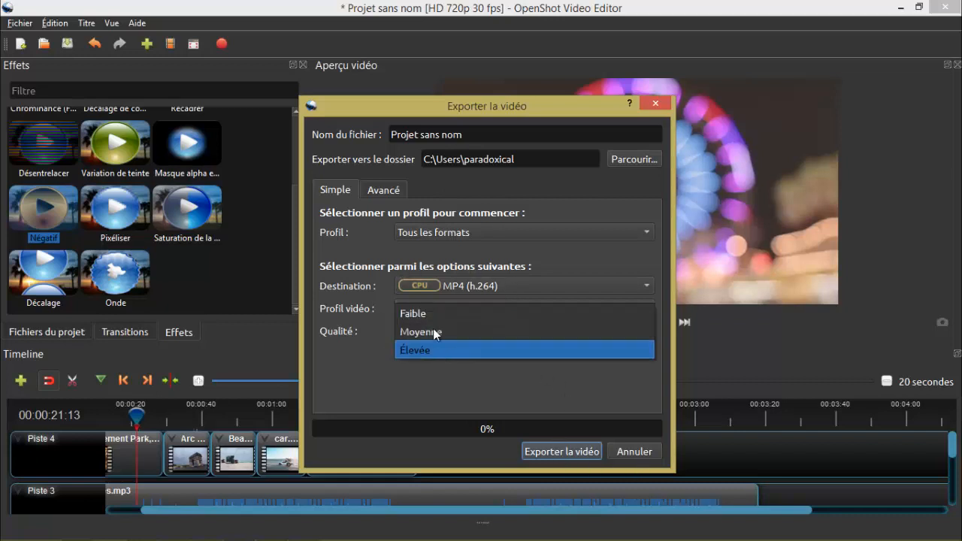
left_click(428, 382)
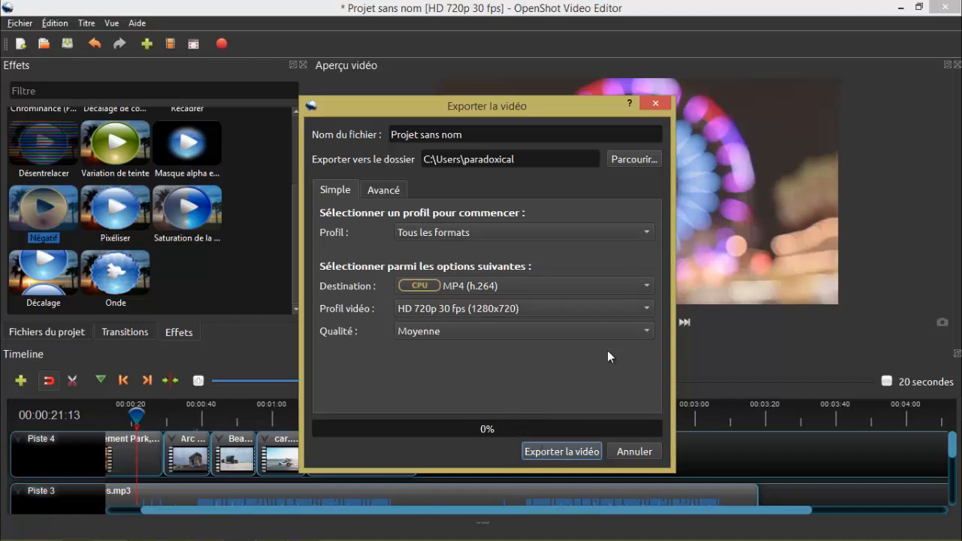
left_click(567, 448)
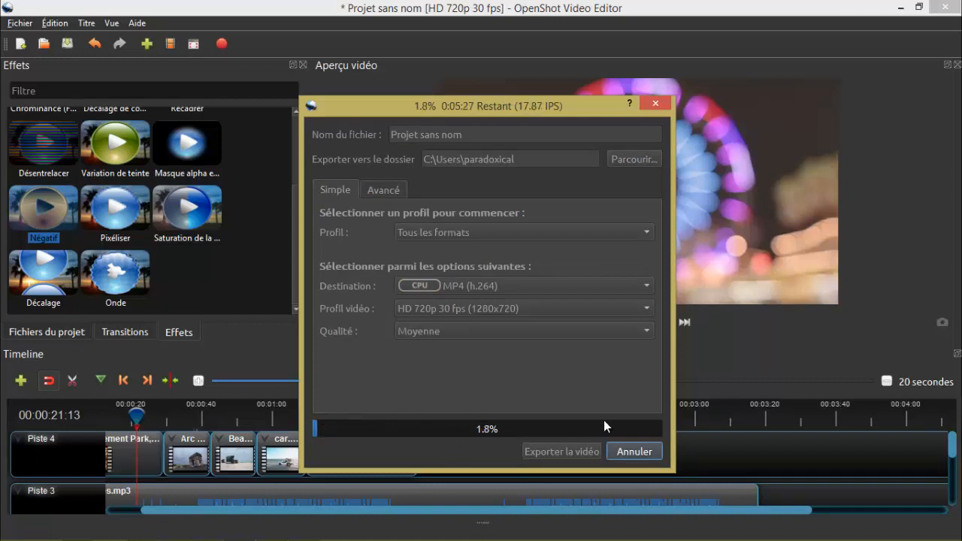
- Cancel the running video export and return to the project
left_click(637, 450)
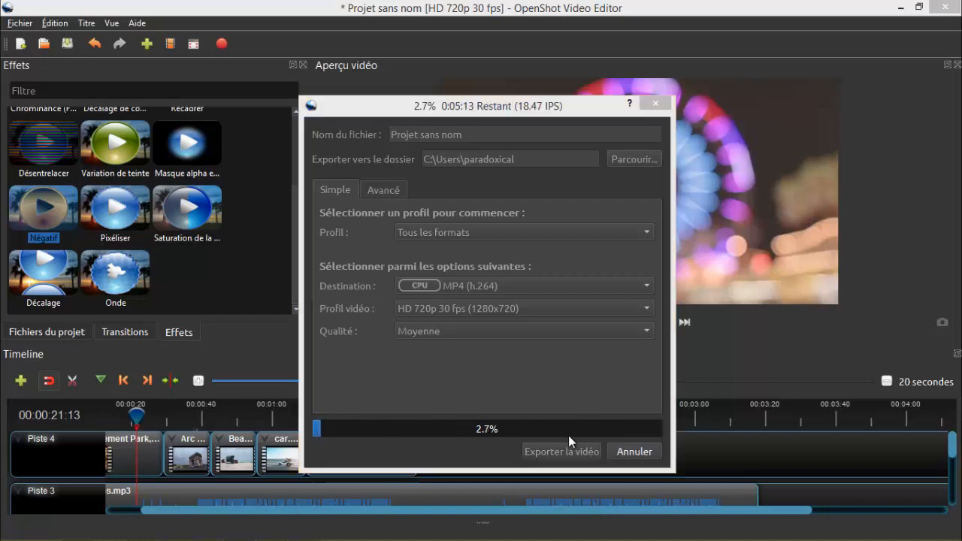
left_click(498, 301)
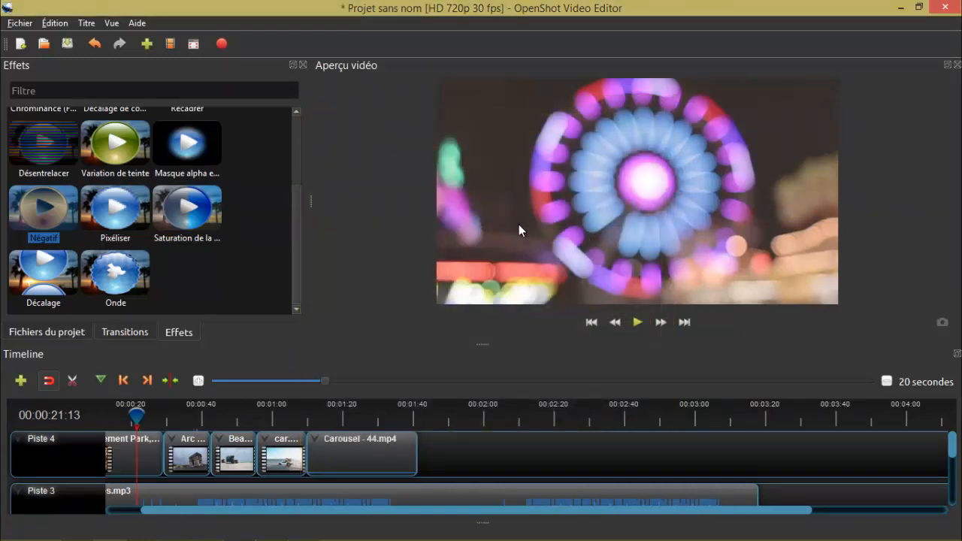
scroll(298, 169, "up", 3)
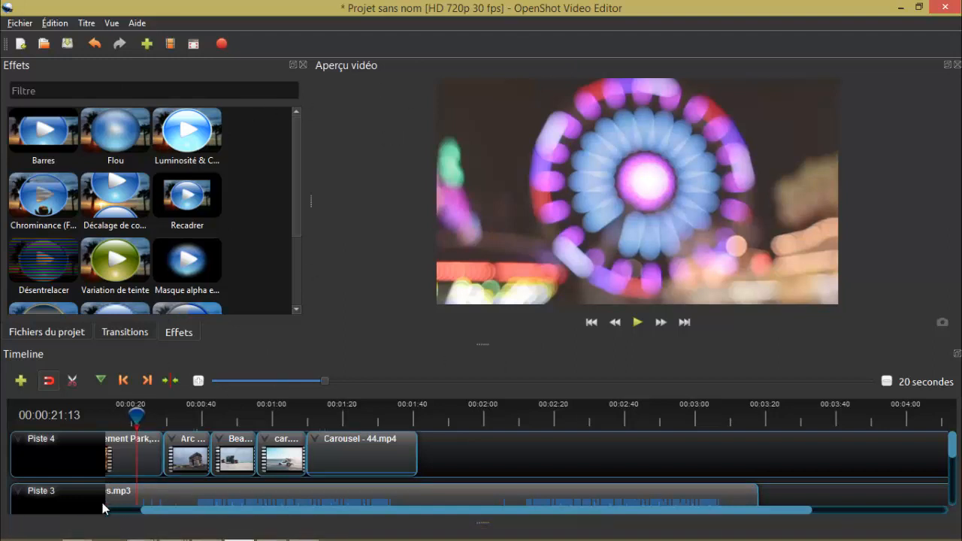
- Switch to Chrome, view the Loom for Chrome store page, and check the recording time limit on the New Loom Recording page
left_click(77, 530)
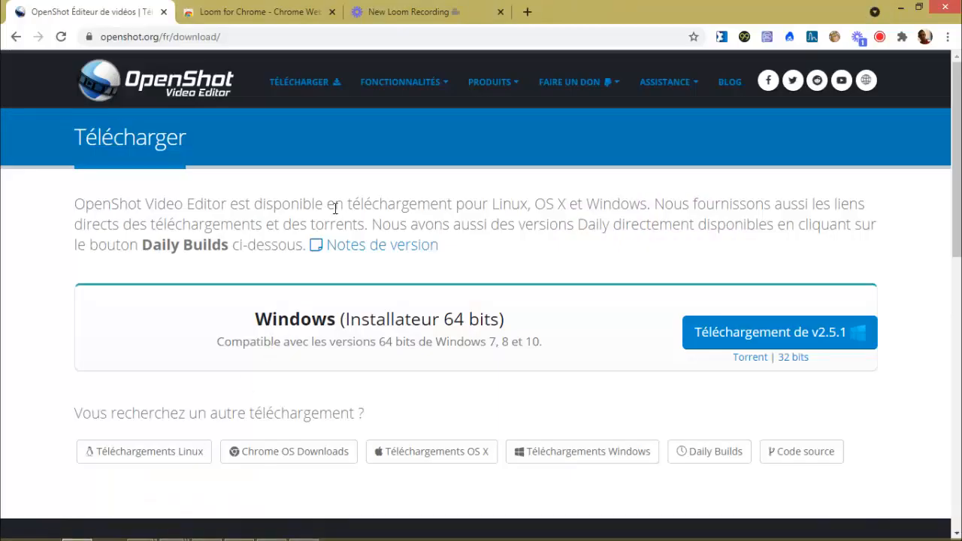
left_click(270, 15)
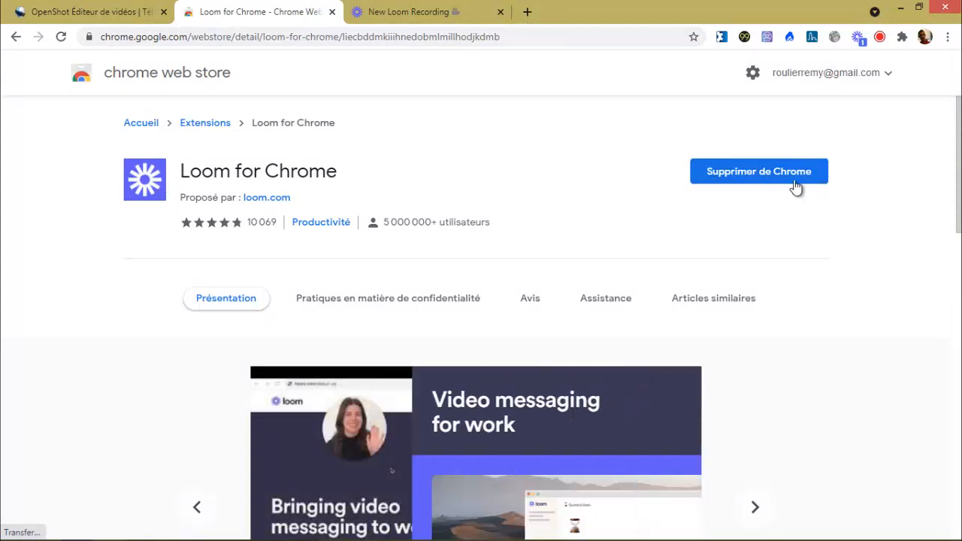
left_click(857, 37)
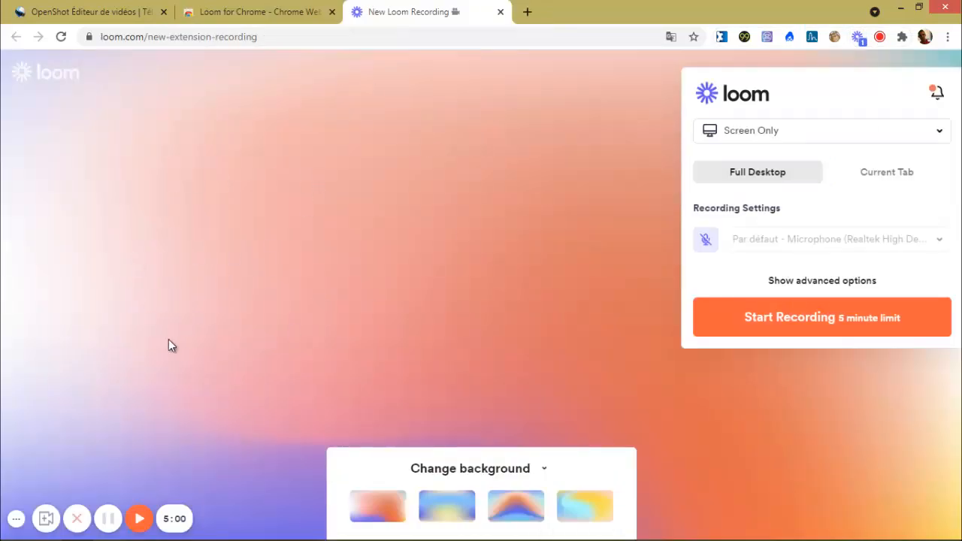
mouse_move(170, 518)
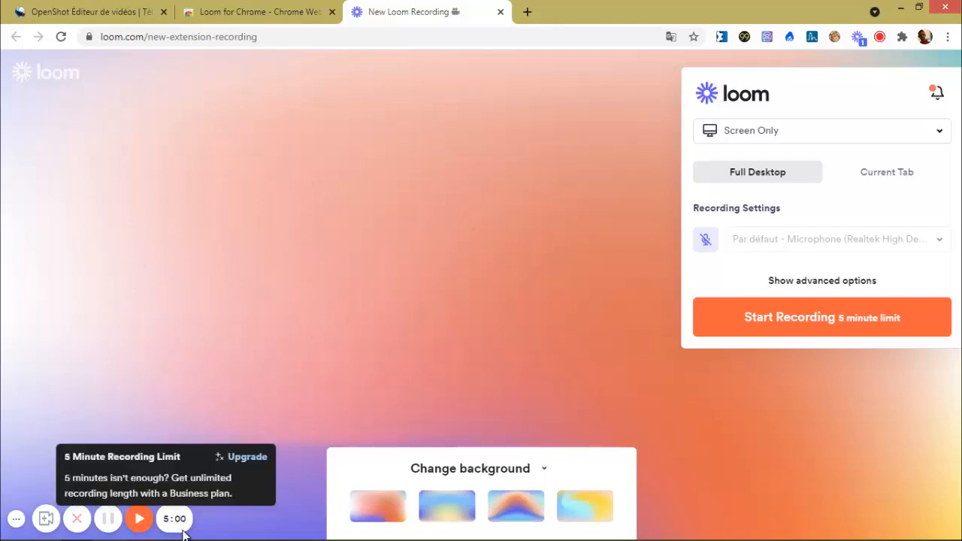
- Review the capture modes on the New Loom Recording page, try Current Tab, and return to Screen Only with Full Desktop
left_click(49, 13)
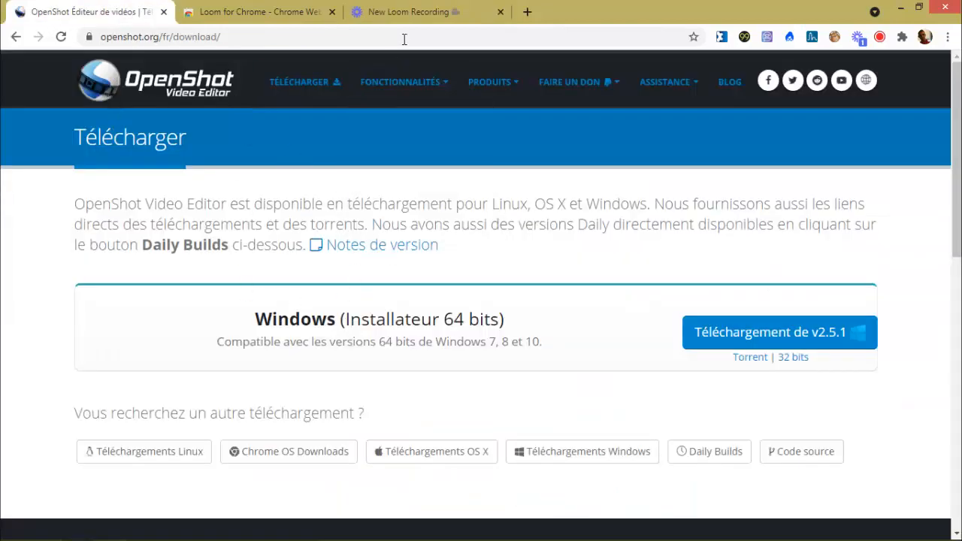
left_click(409, 12)
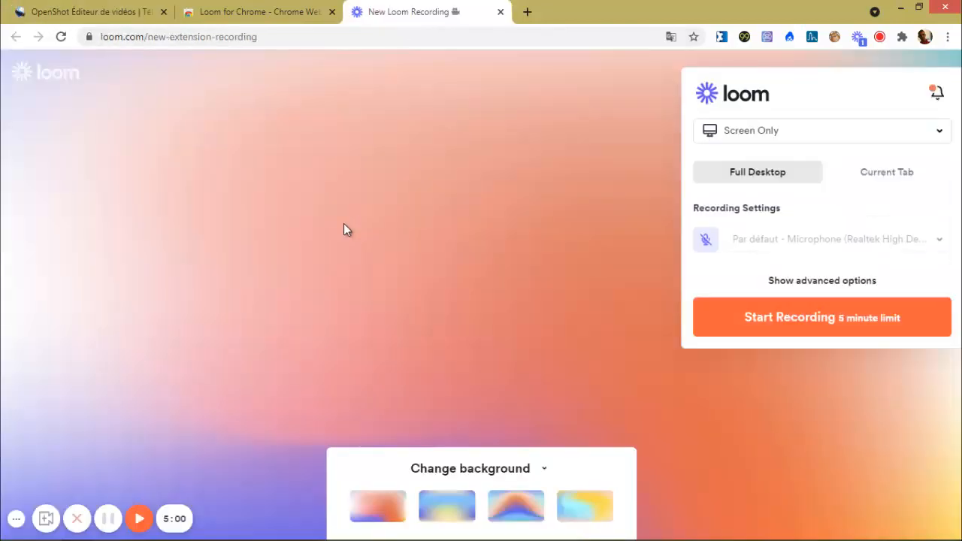
left_click(846, 130)
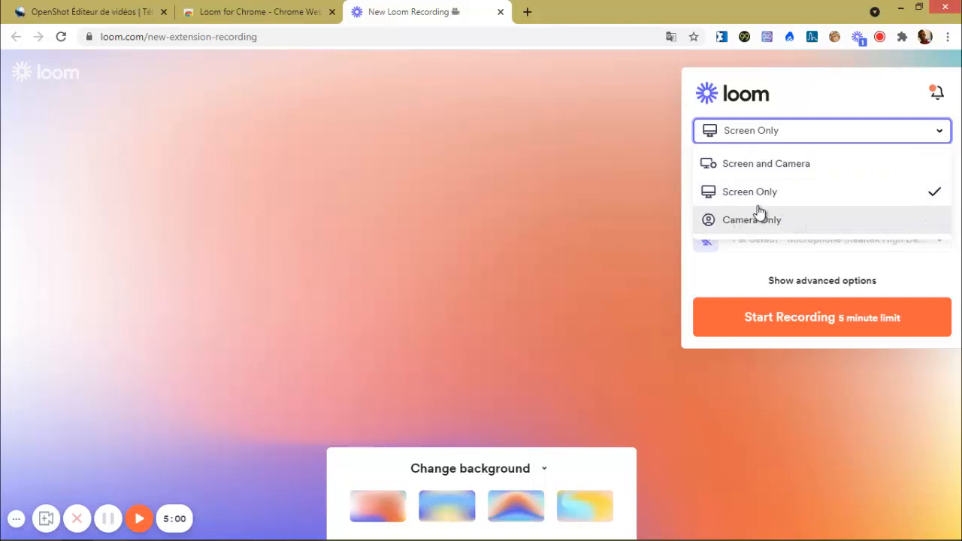
left_click(634, 193)
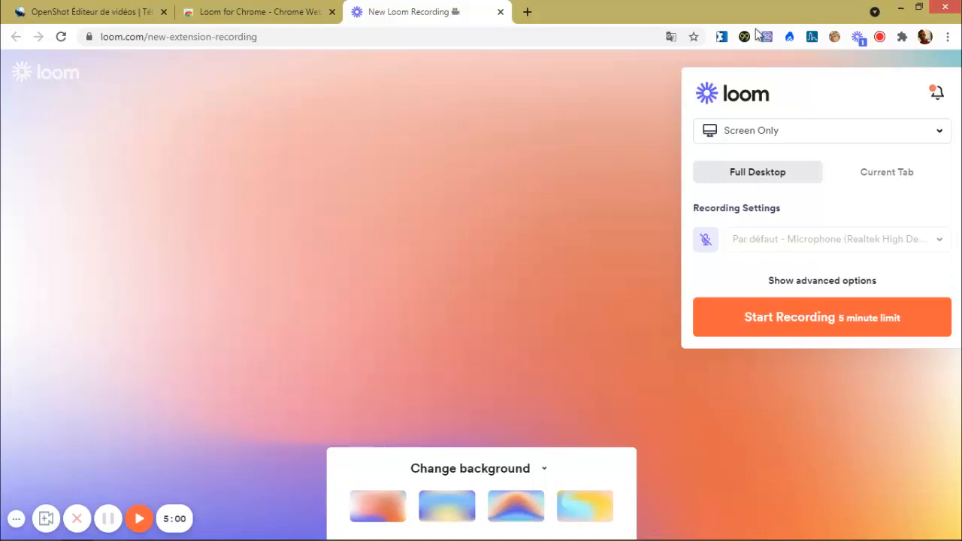
left_click(890, 175)
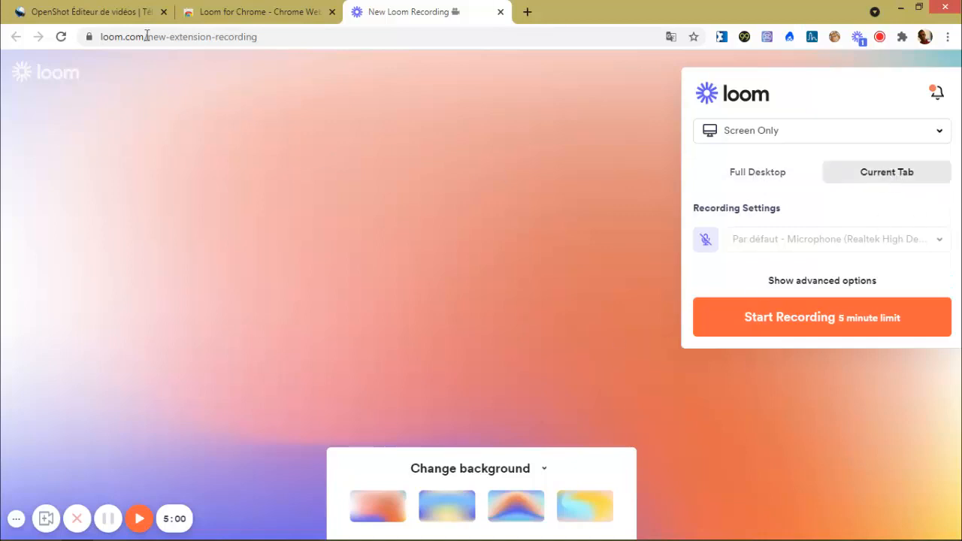
left_click(757, 176)
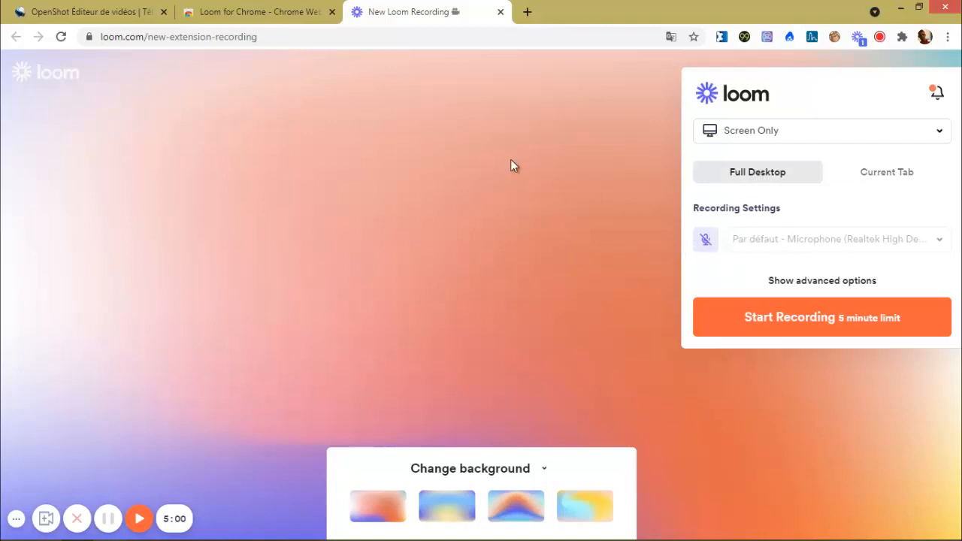
- Start a Loom recording of the entire screen with the microphone muted, and hide the screen-sharing notice
left_click(830, 322)
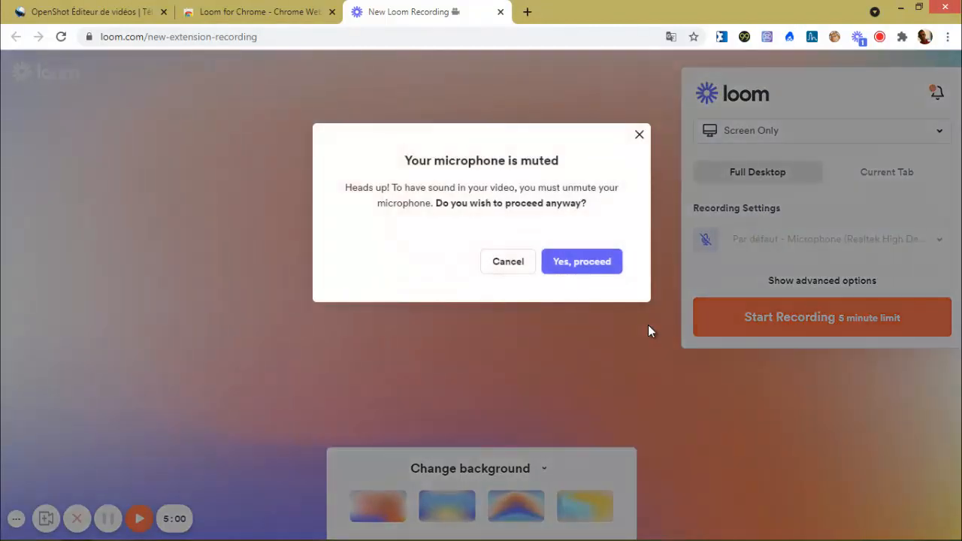
left_click(594, 266)
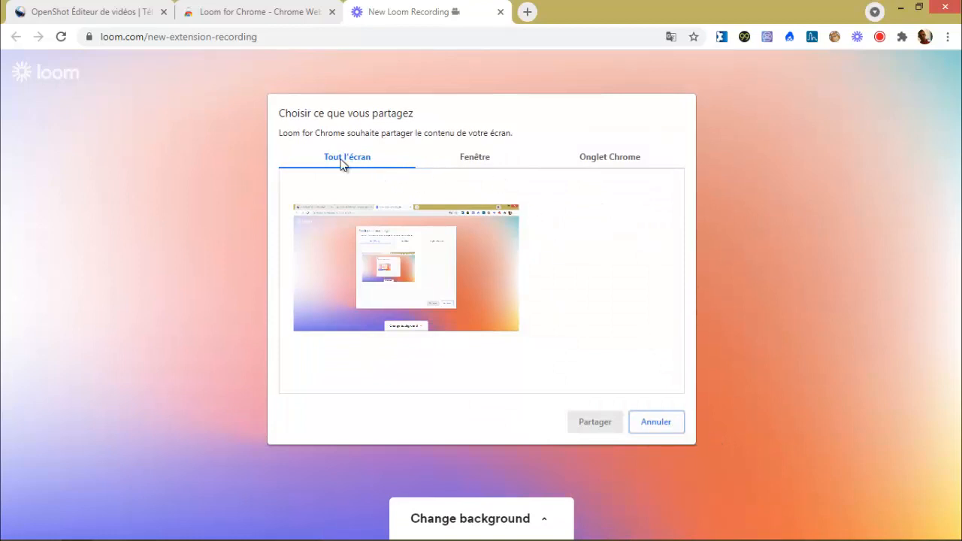
left_click(465, 224)
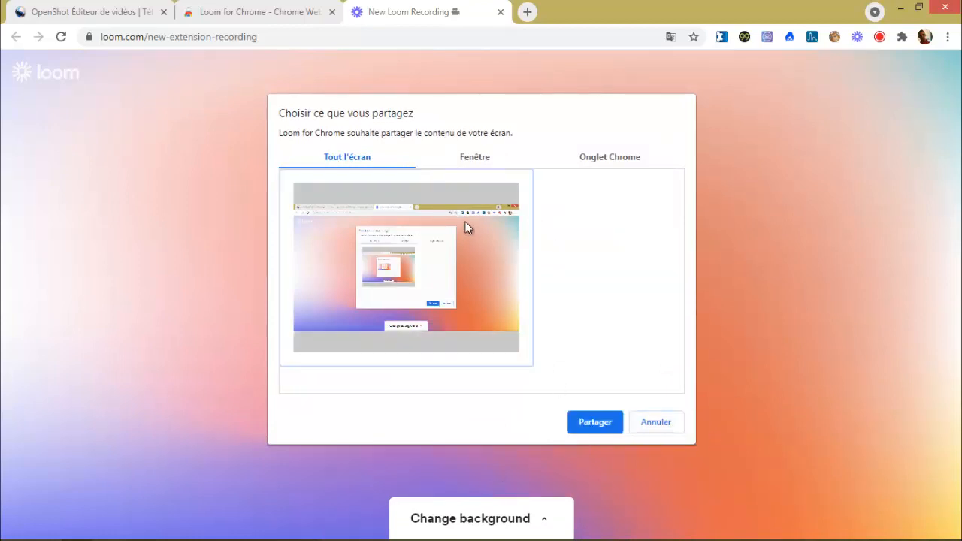
left_click(586, 421)
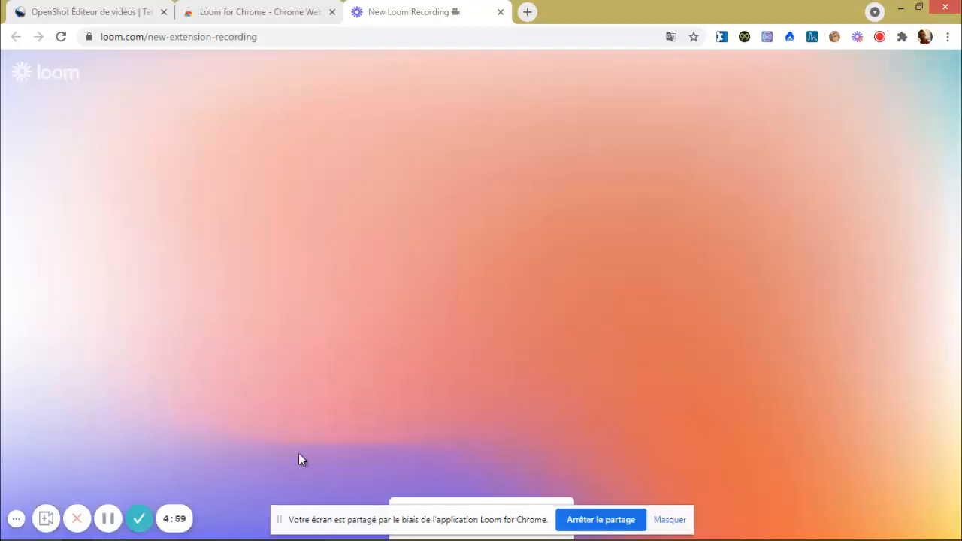
left_click(669, 519)
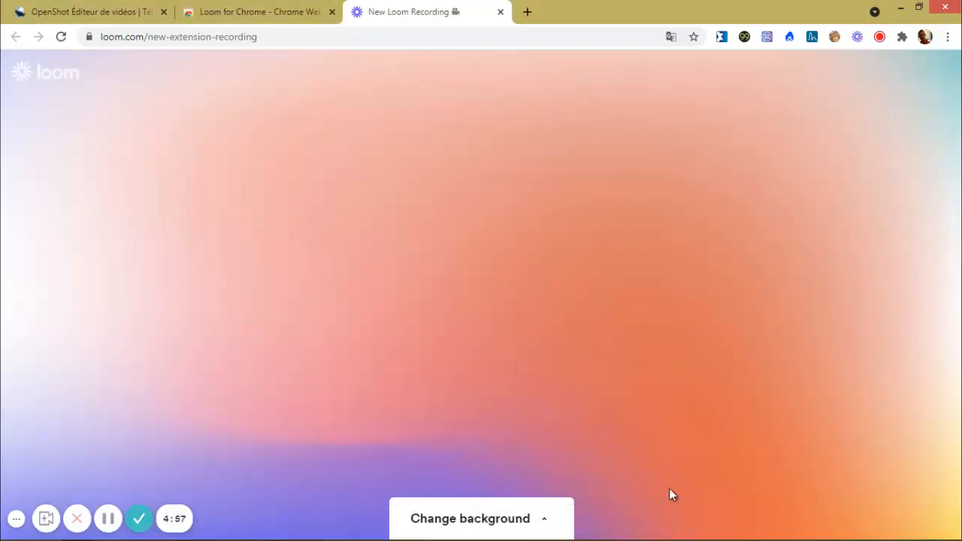
- Browse the OpenShot download page while recording, and finish the recording from the Loom page
left_click(210, 10)
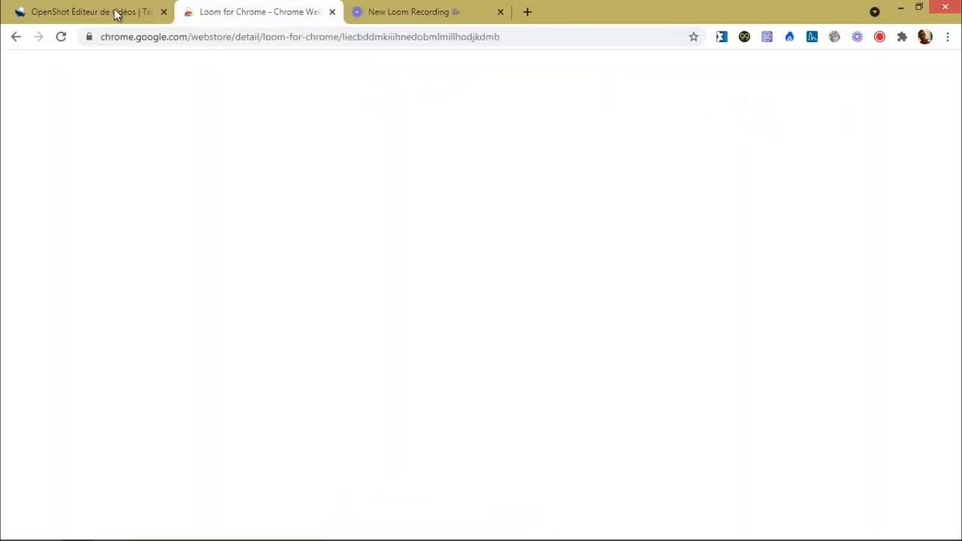
left_click(101, 14)
scroll(322, 308, "down", 3)
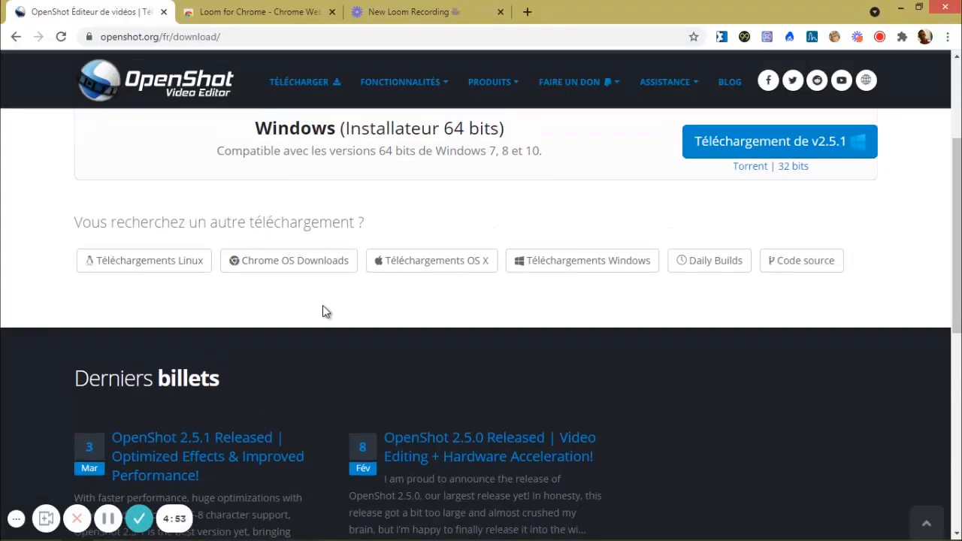
scroll(203, 165, "up", 3)
left_click(387, 20)
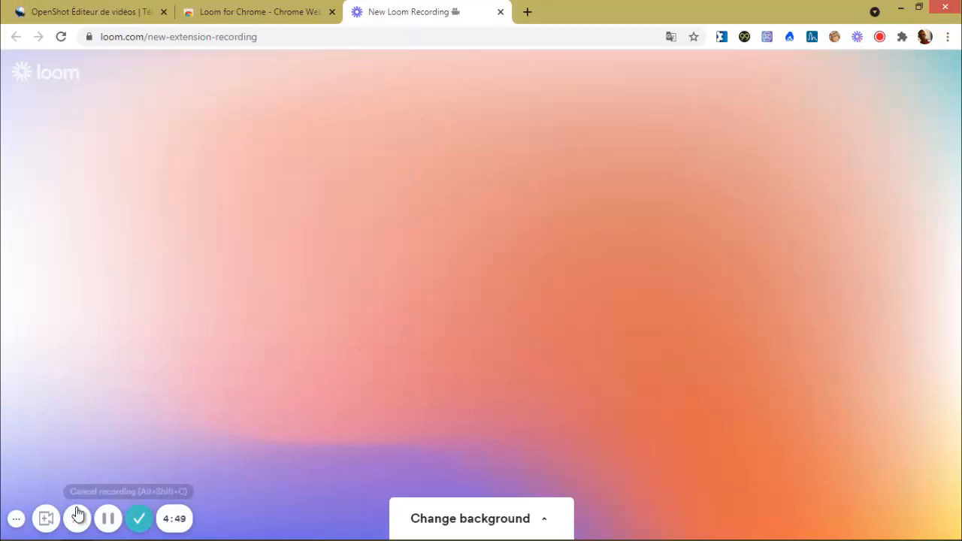
left_click(139, 520)
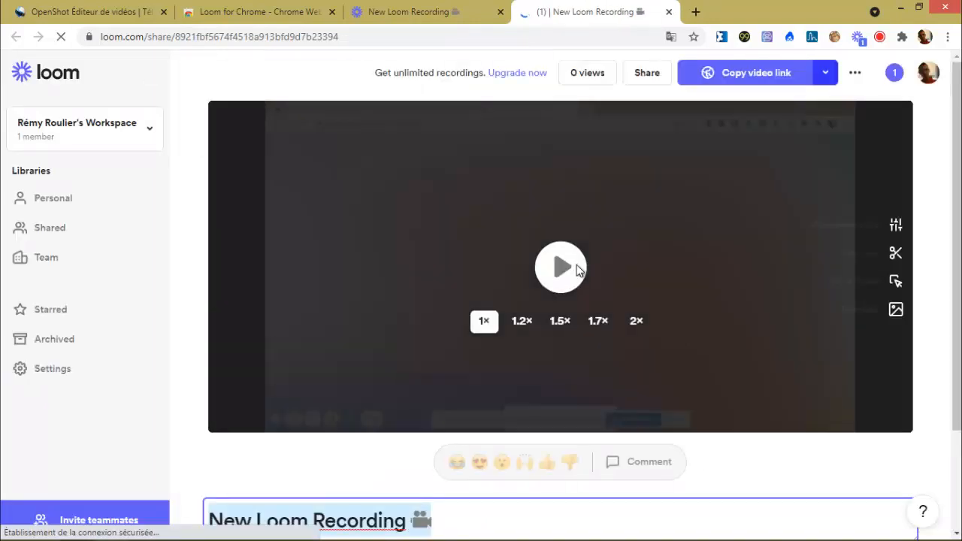
- Play the new recording on its Loom share page and pause it partway through
left_click(577, 268)
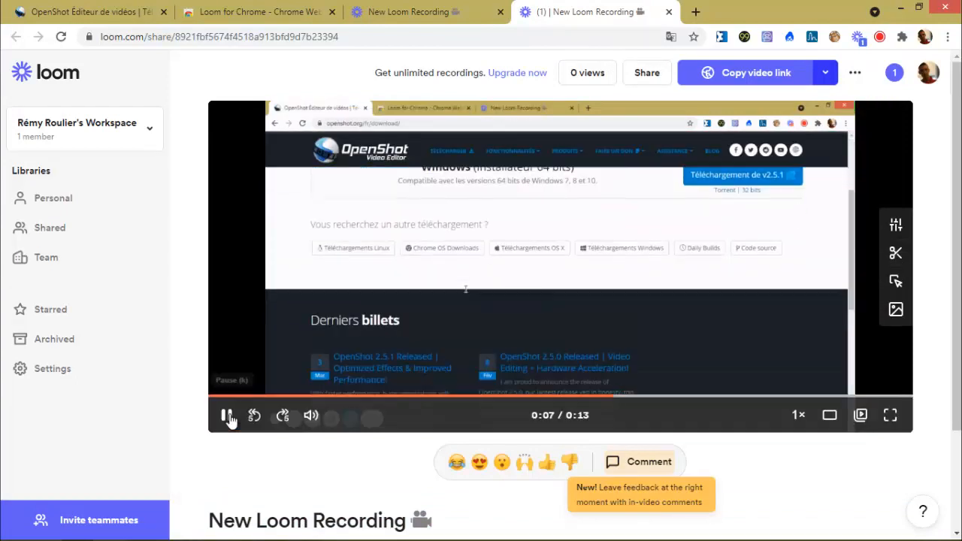
left_click(227, 416)
left_click(607, 296)
left_click(624, 229)
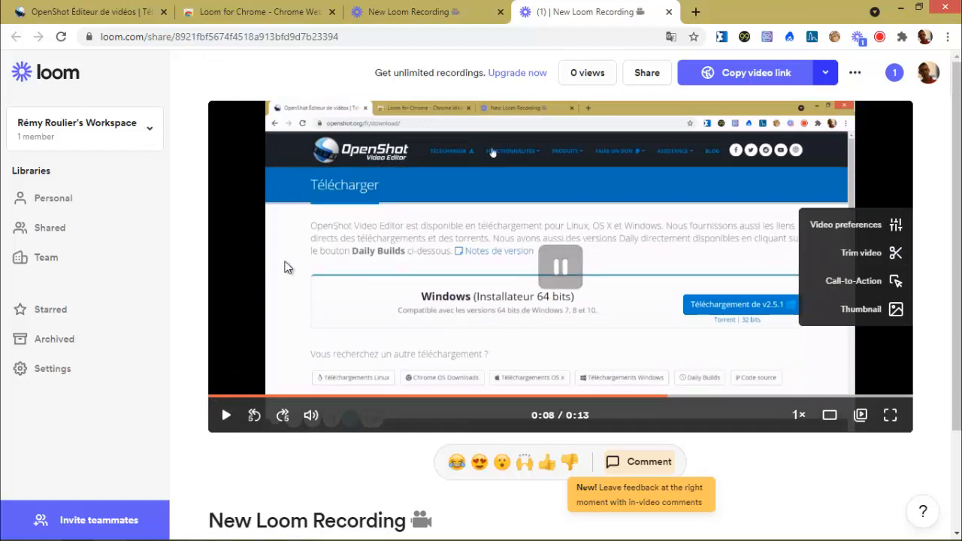
- Download the finished recording as a video file from its Loom share page
left_click(855, 75)
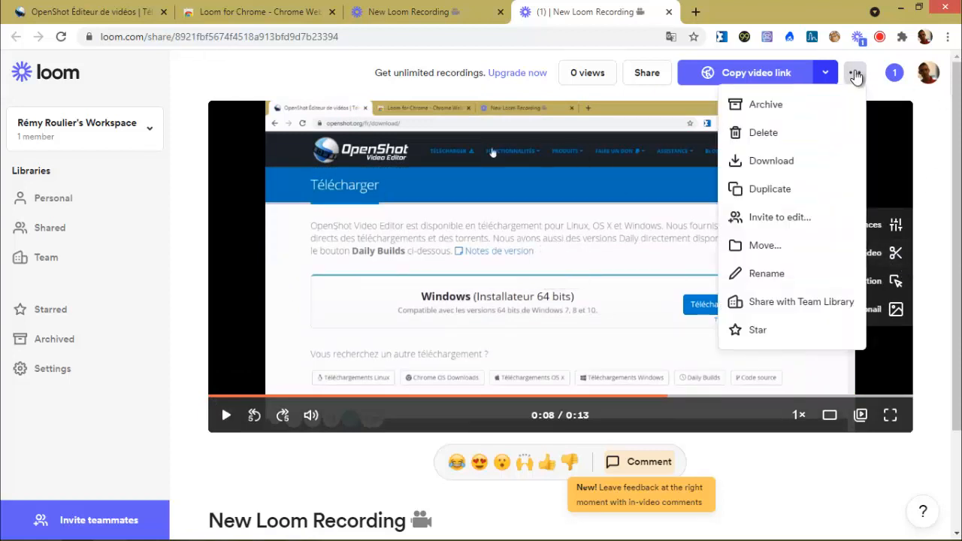
left_click(754, 163)
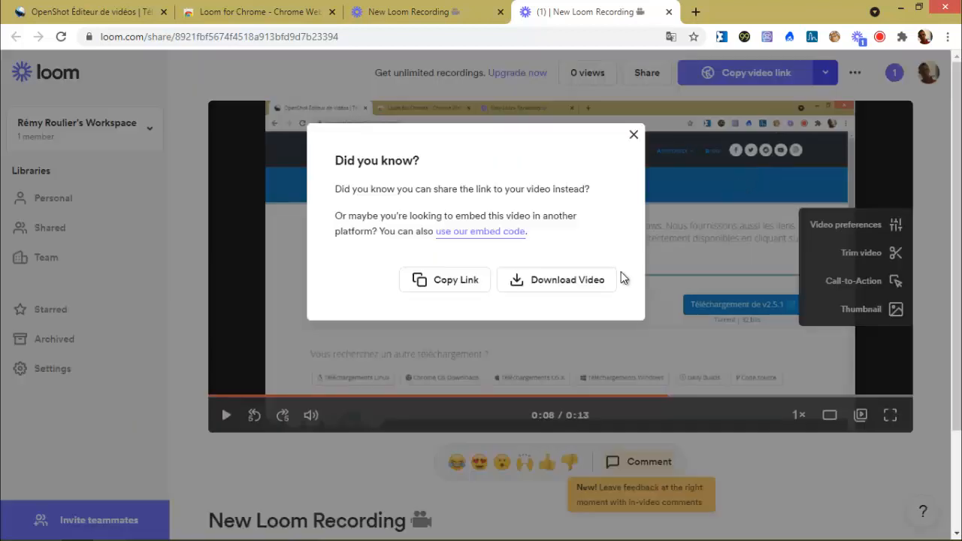
left_click(551, 281)
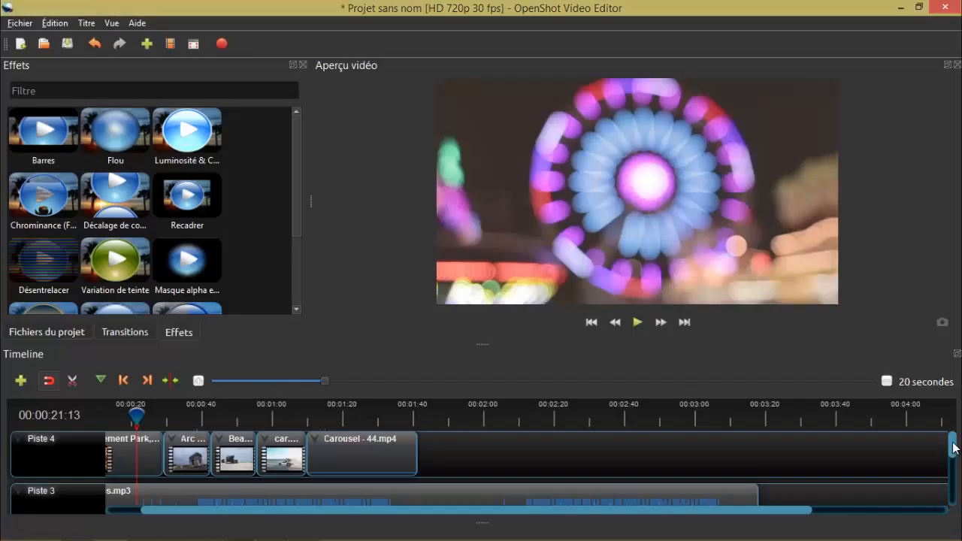
- Switch to OpenShot and look over the video clips on Piste 4 and the music on Piste 3 of the timeline
left_click(951, 493)
left_click_drag(952, 487, 857, 438)
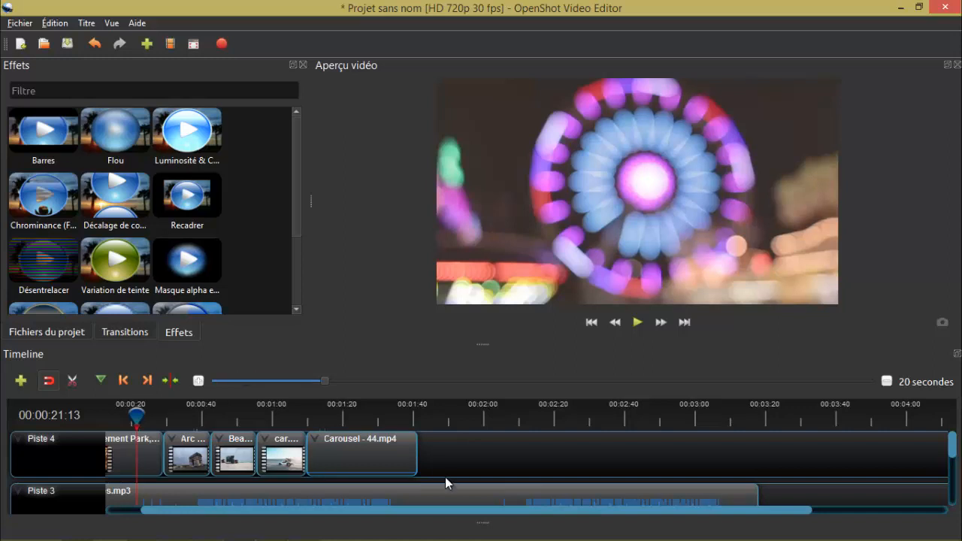
scroll(399, 455, "down", 1)
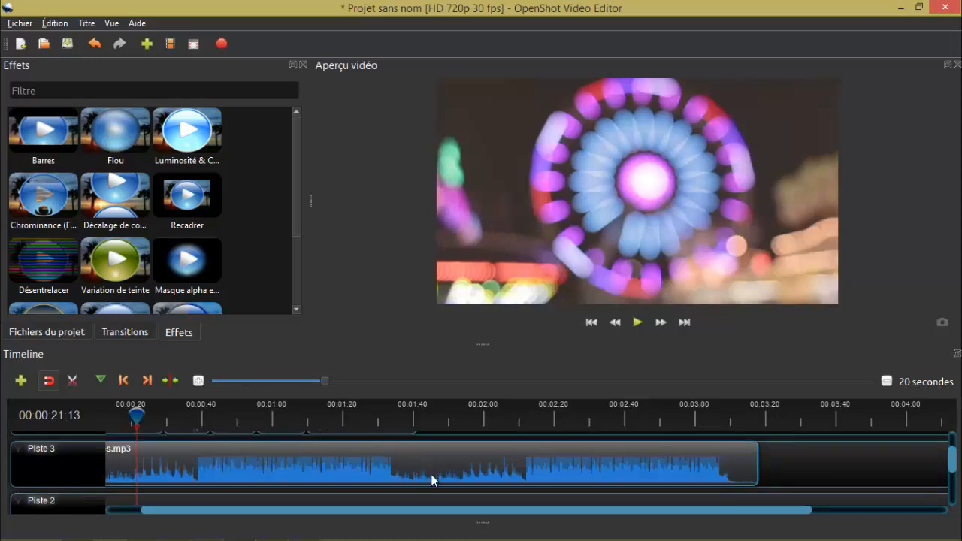
scroll(432, 480, "up", 1)
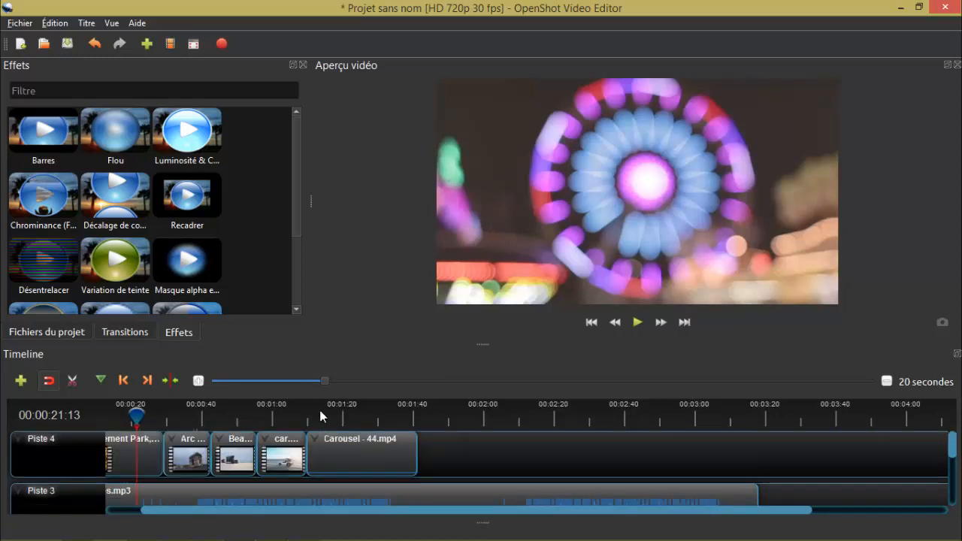
- View the OpenShot download page in Chrome, and return to OpenShot to preview the Carousel - 44.mp4 clip in the timeline
left_click(900, 8)
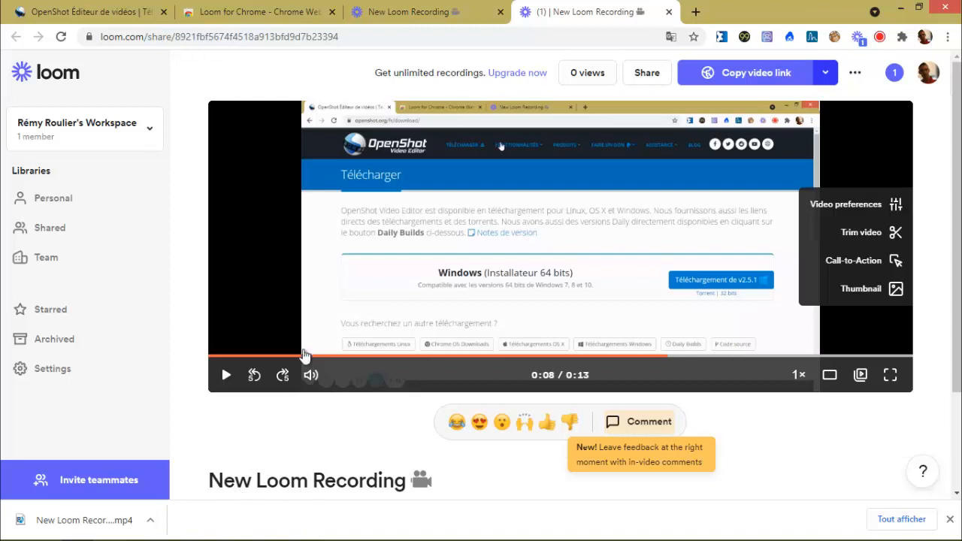
left_click(79, 13)
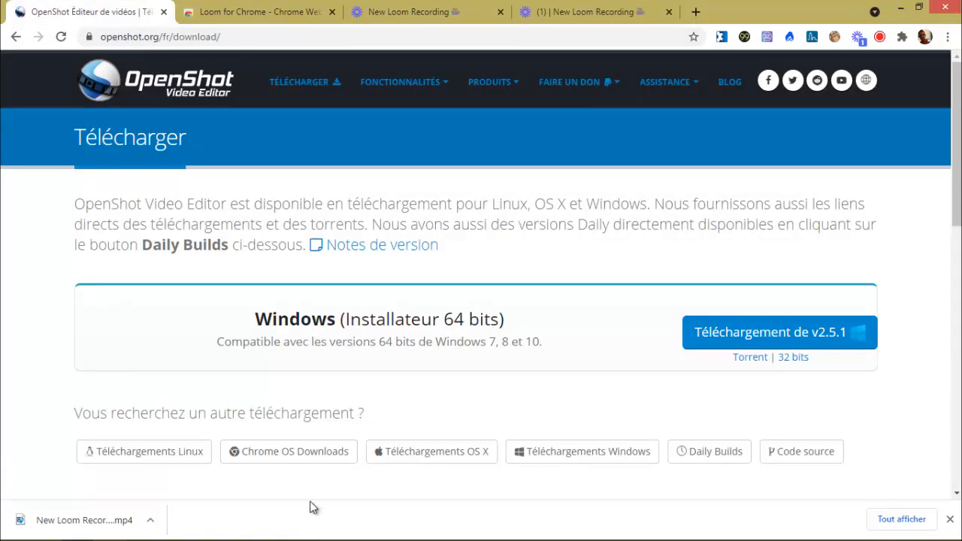
left_click(239, 531)
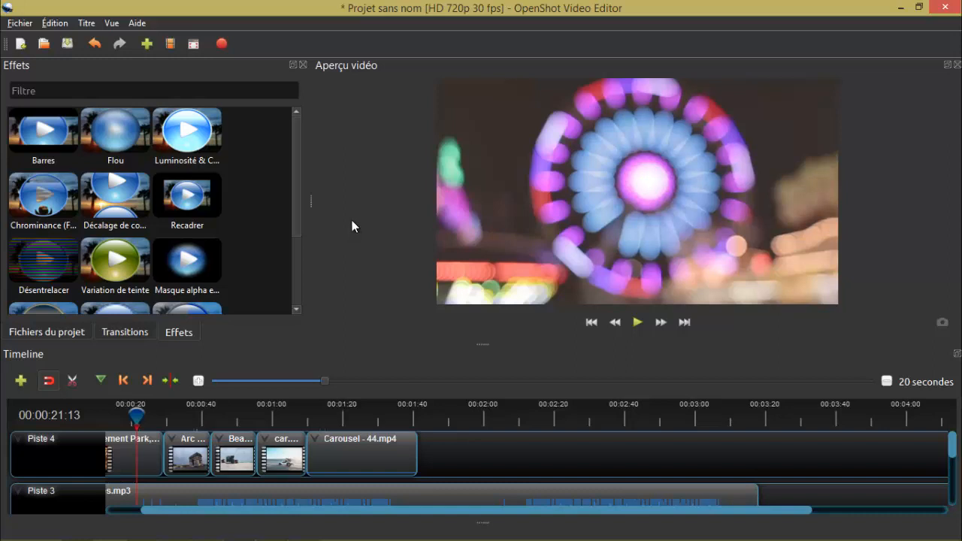
left_click_drag(113, 415, 331, 417)
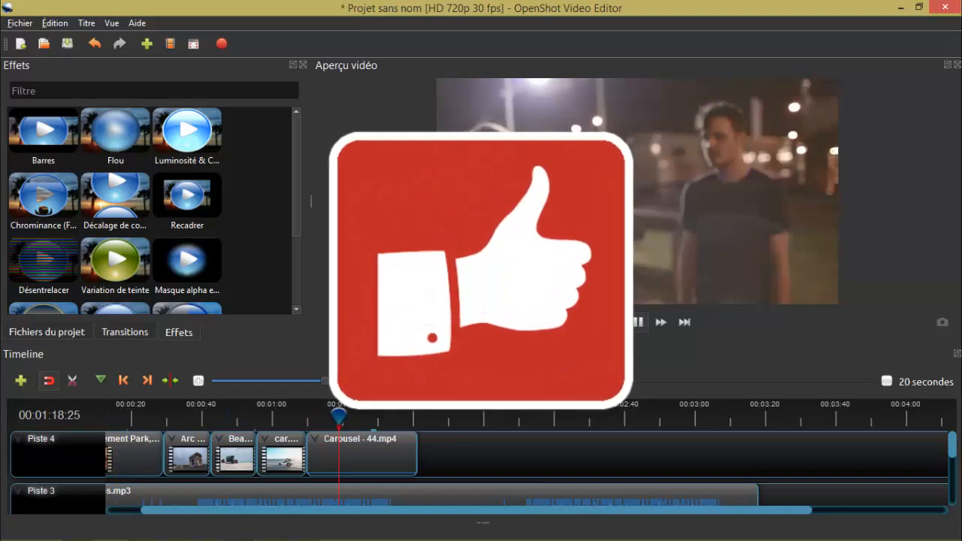